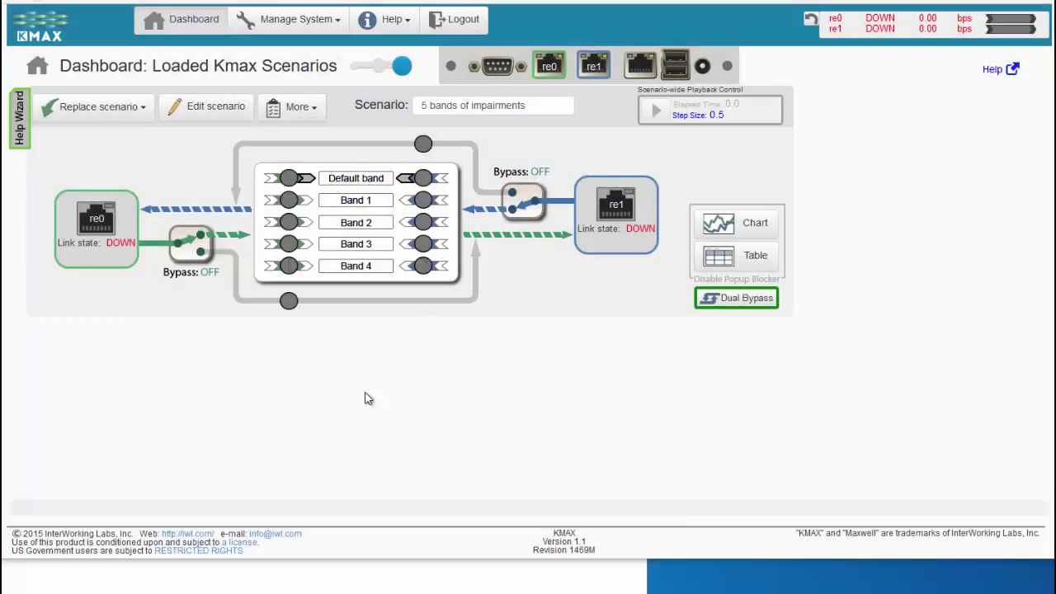
Replace the running 5 bands of impairments scenario by going to the standard scenario library
{"action": "left_click", "coordinate": [124, 114]}
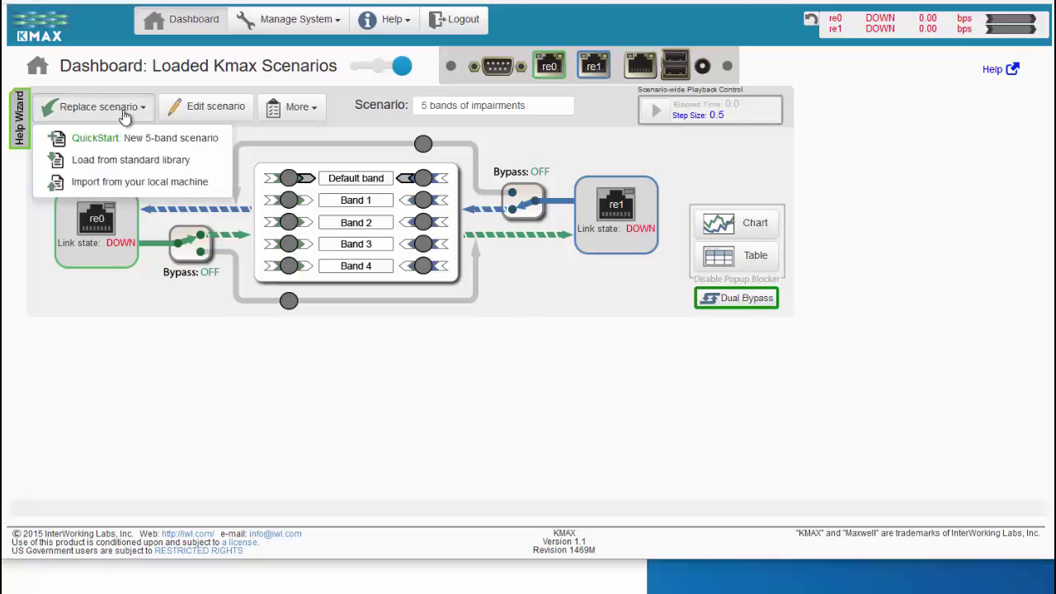
{"action": "left_click", "coordinate": [118, 163]}
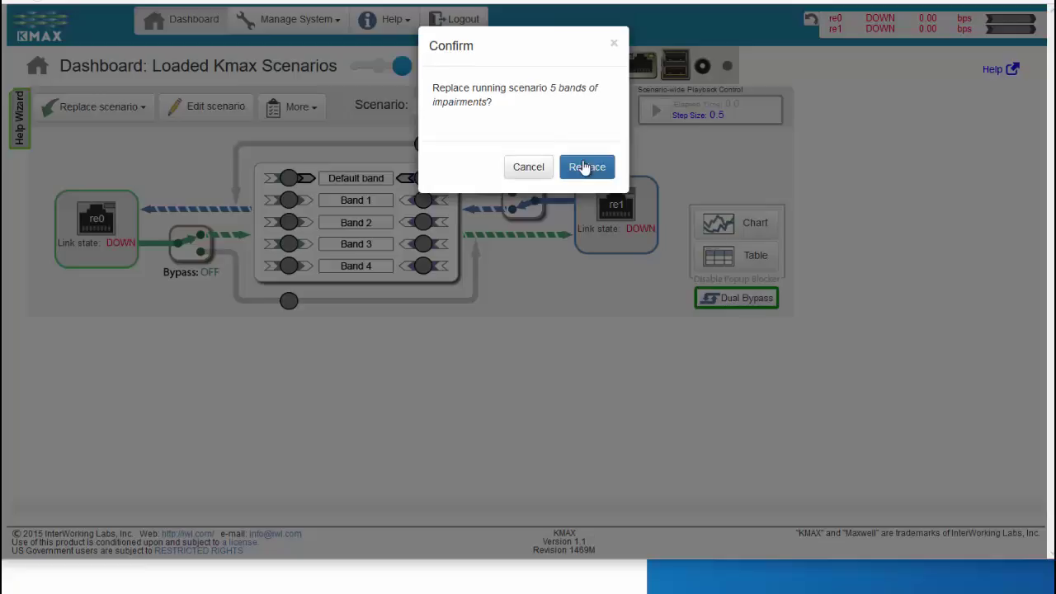
{"action": "left_click", "coordinate": [583, 164]}
{"action": "left_click", "coordinate": [589, 223]}
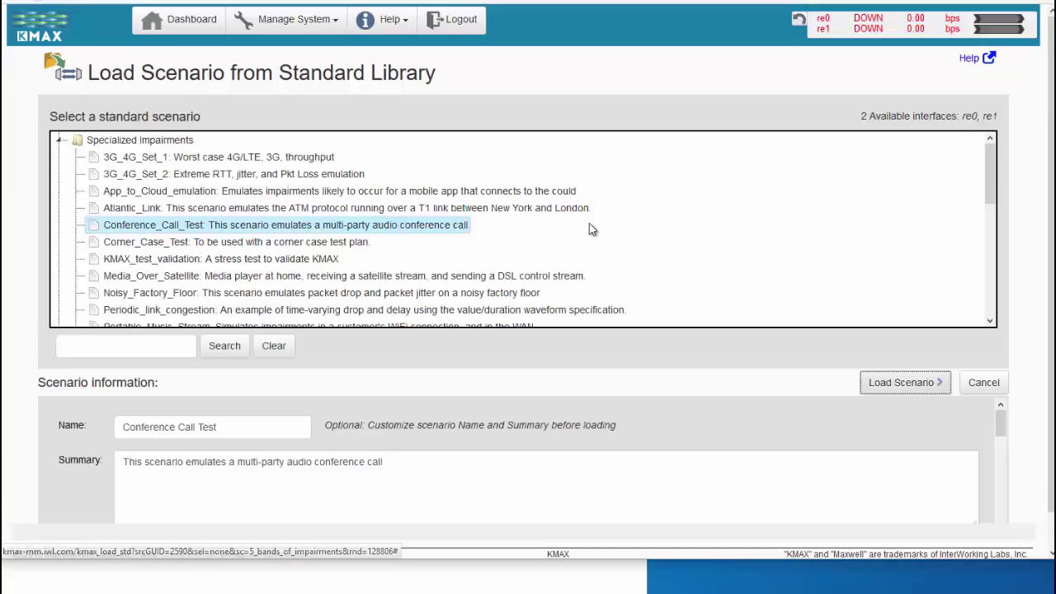
Load the Conference_Call_Test scenario from the standard library after reviewing its network graph and dashboard preview
{"action": "scroll", "coordinate": [589, 223], "scroll_direction": "down", "scroll_amount": 2}
{"action": "left_click", "coordinate": [251, 172]}
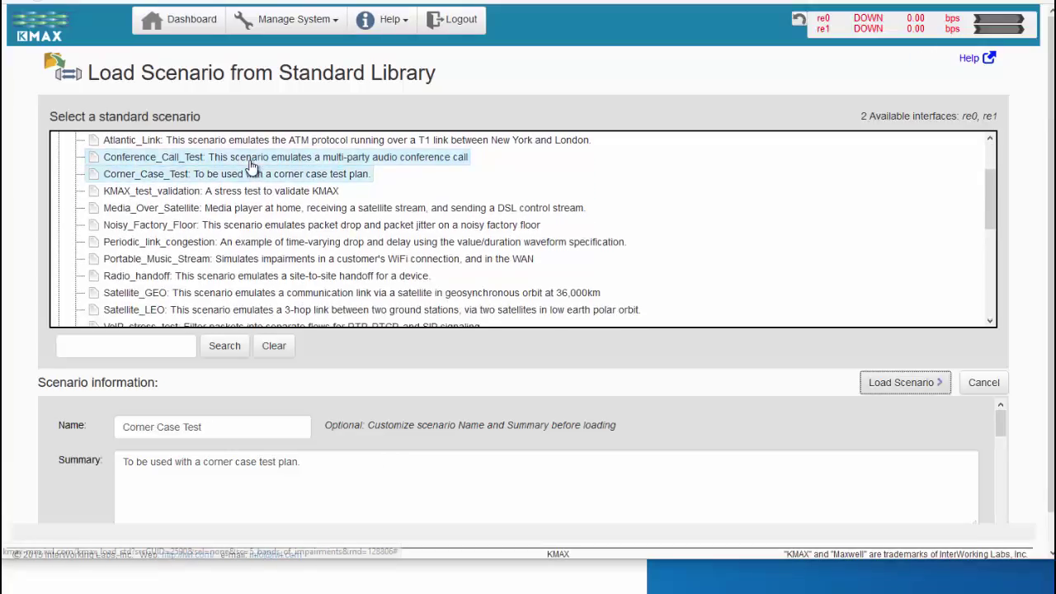
{"action": "left_click", "coordinate": [252, 161]}
{"action": "scroll", "coordinate": [652, 449], "scroll_direction": "down", "scroll_amount": 1}
{"action": "scroll", "coordinate": [629, 425], "scroll_direction": "down", "scroll_amount": 5}
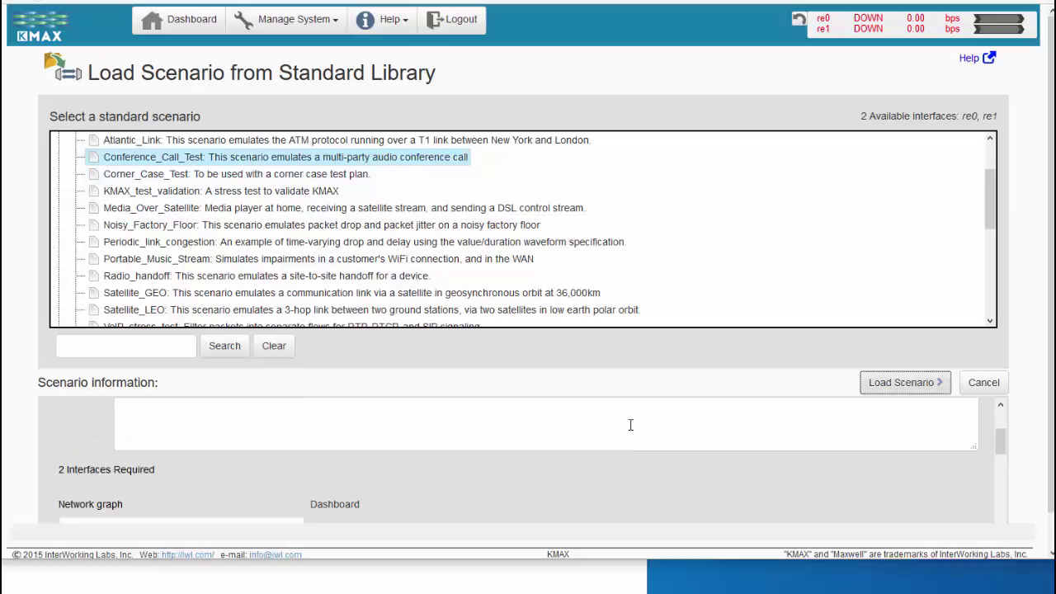
{"action": "scroll", "coordinate": [629, 427], "scroll_direction": "up", "scroll_amount": 1}
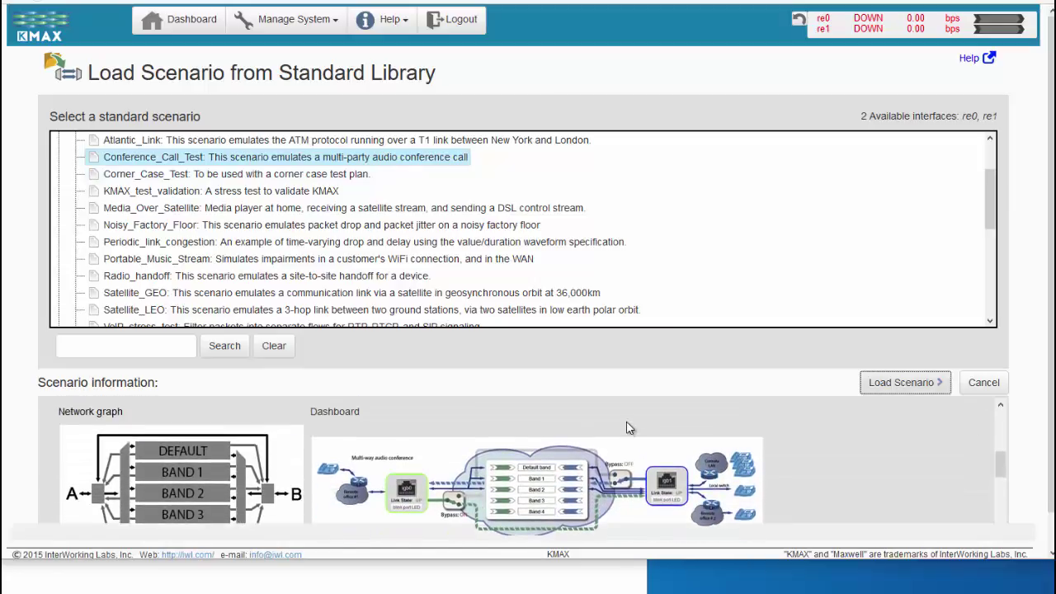
{"action": "scroll", "coordinate": [627, 427], "scroll_direction": "down", "scroll_amount": 1}
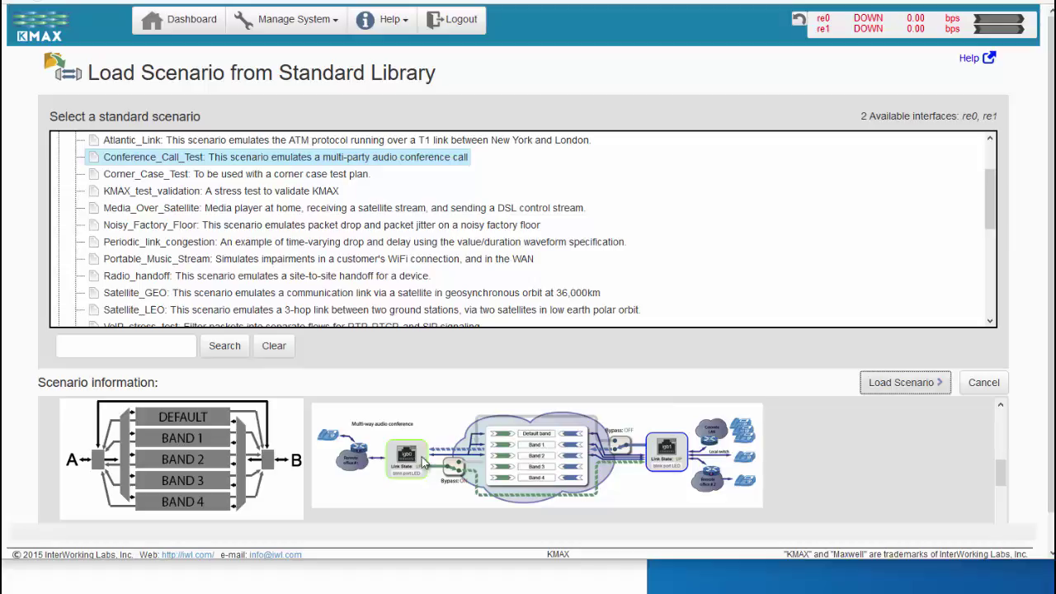
{"action": "left_click", "coordinate": [897, 386]}
{"action": "left_click", "coordinate": [641, 316]}
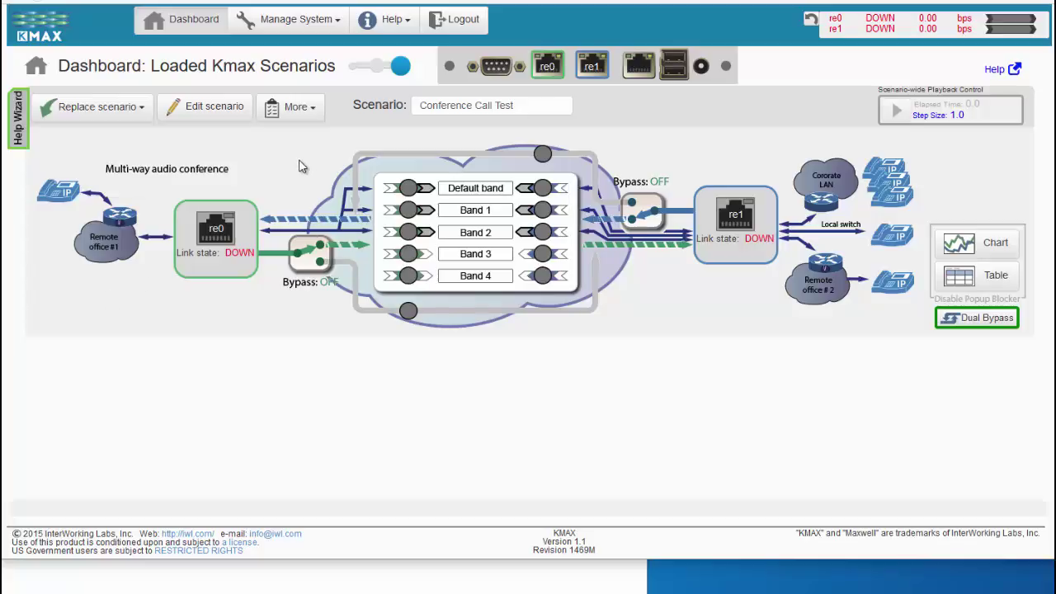
{"action": "left_click", "coordinate": [307, 107]}
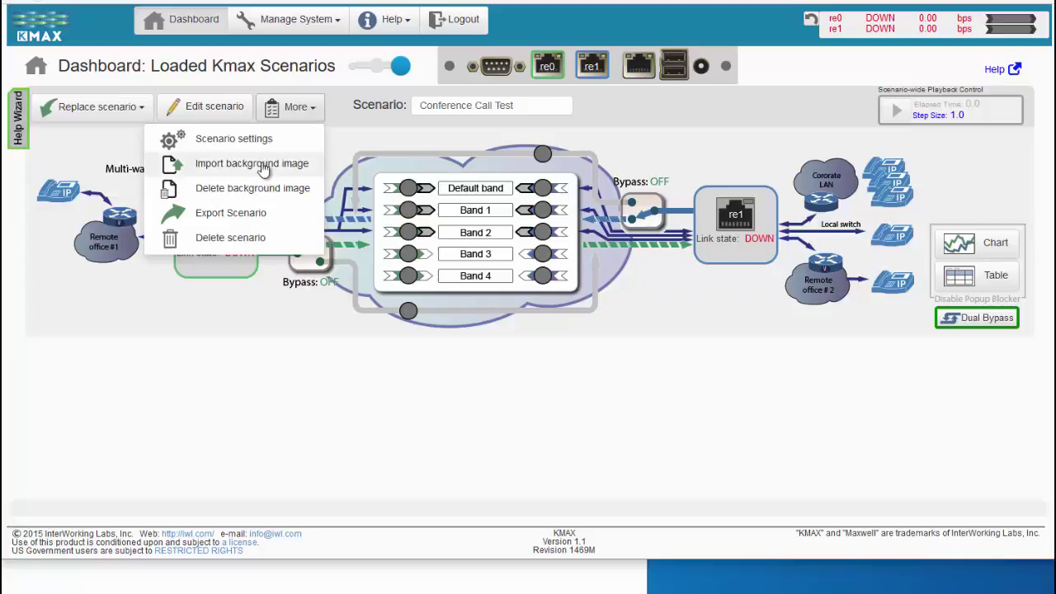
{"action": "left_click", "coordinate": [256, 376]}
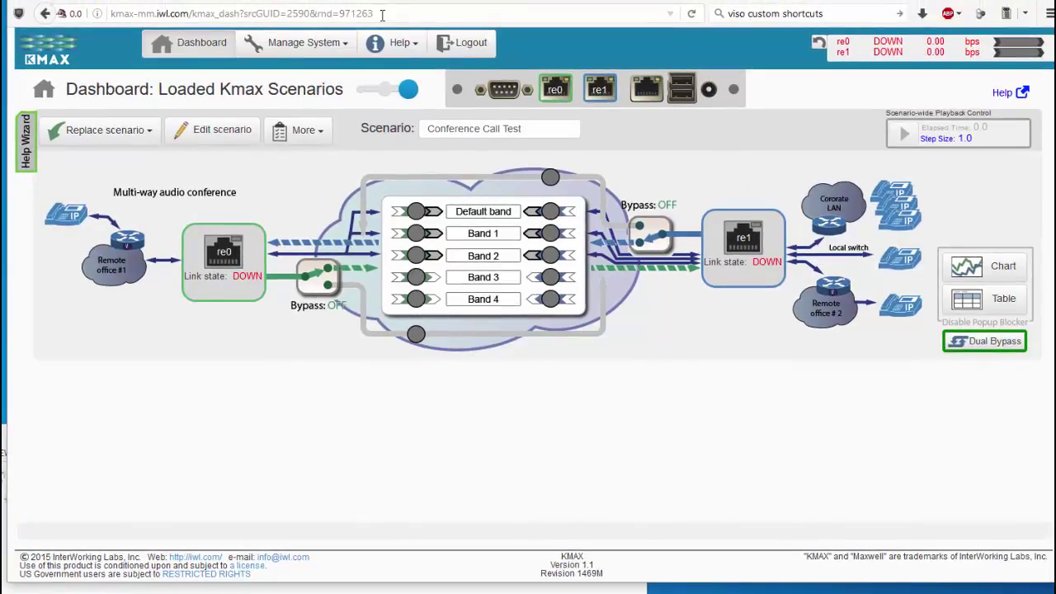
Go to the stencils page at kmax-mm.iwl.com/stencils
{"action": "left_click", "coordinate": [421, 15]}
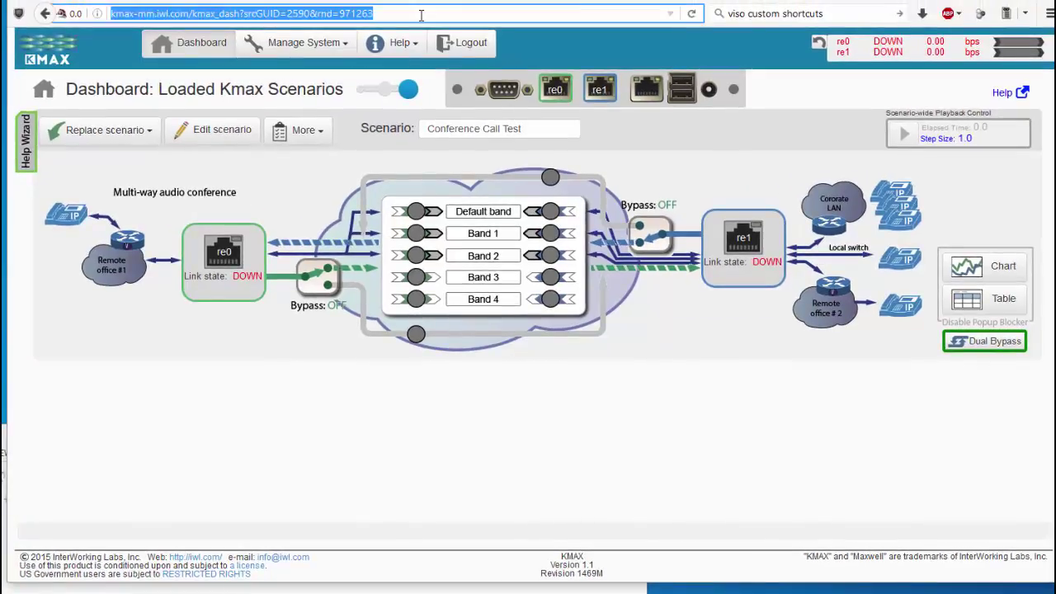
{"action": "left_click_drag", "start_coordinate": [420, 14], "coordinate": [190, 13]}
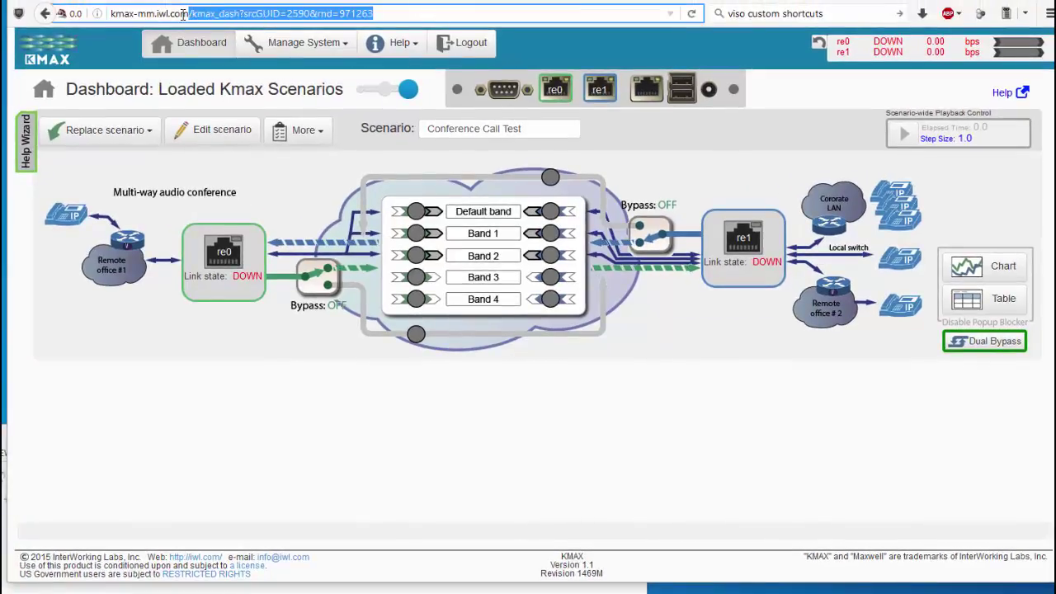
{"action": "type", "text": "/seten"}
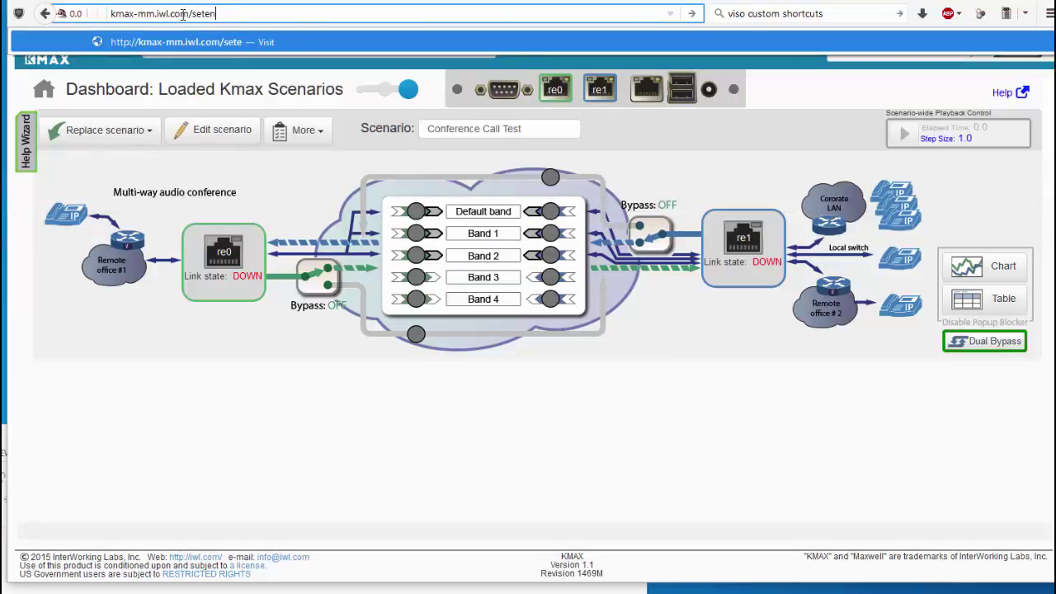
{"action": "key", "text": "BackSpace"}
{"action": "key", "text": "BackSpace"}
{"action": "key", "text": "BackSpace"}
{"action": "key", "text": "BackSpace"}
{"action": "type", "text": "ten"}
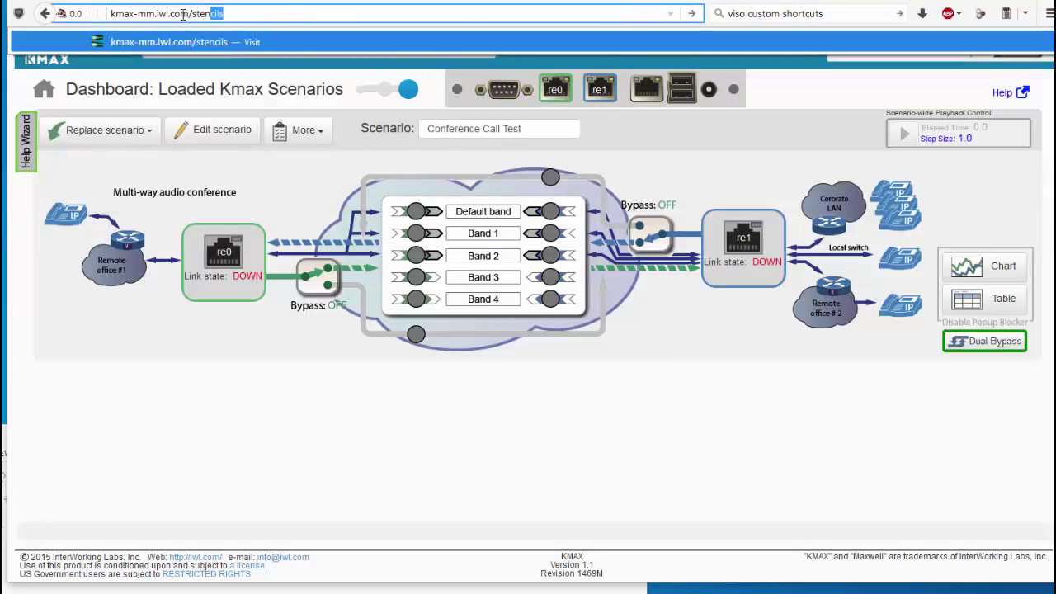
{"action": "key", "text": "Return"}
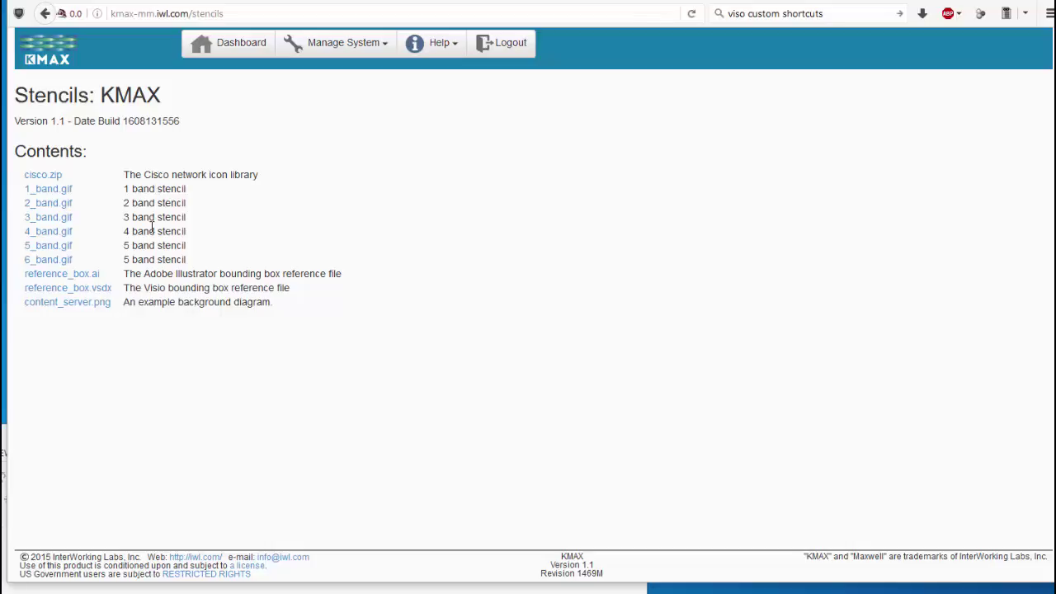
Examine the 5_band.gif stencil and the example background diagram content_server.png, returning to the stencils list
{"action": "left_click", "coordinate": [48, 246]}
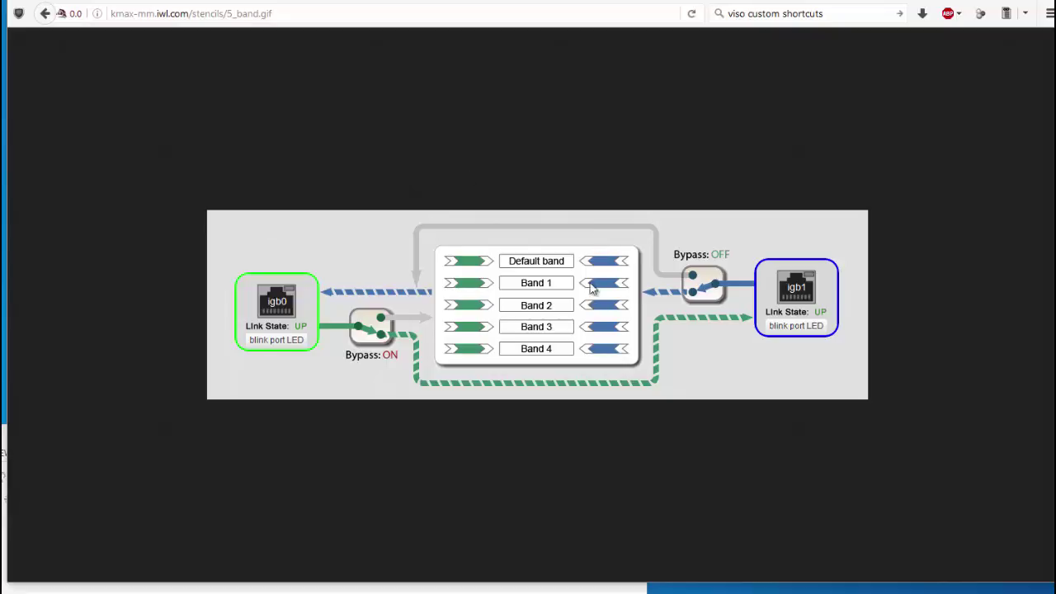
{"action": "left_click", "coordinate": [44, 13]}
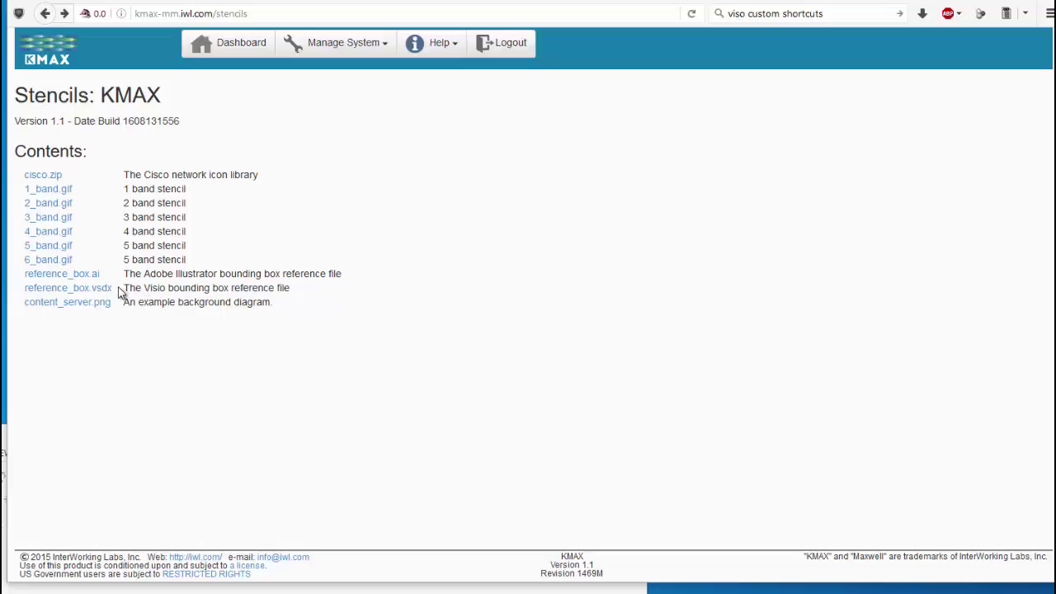
{"action": "left_click", "coordinate": [82, 309]}
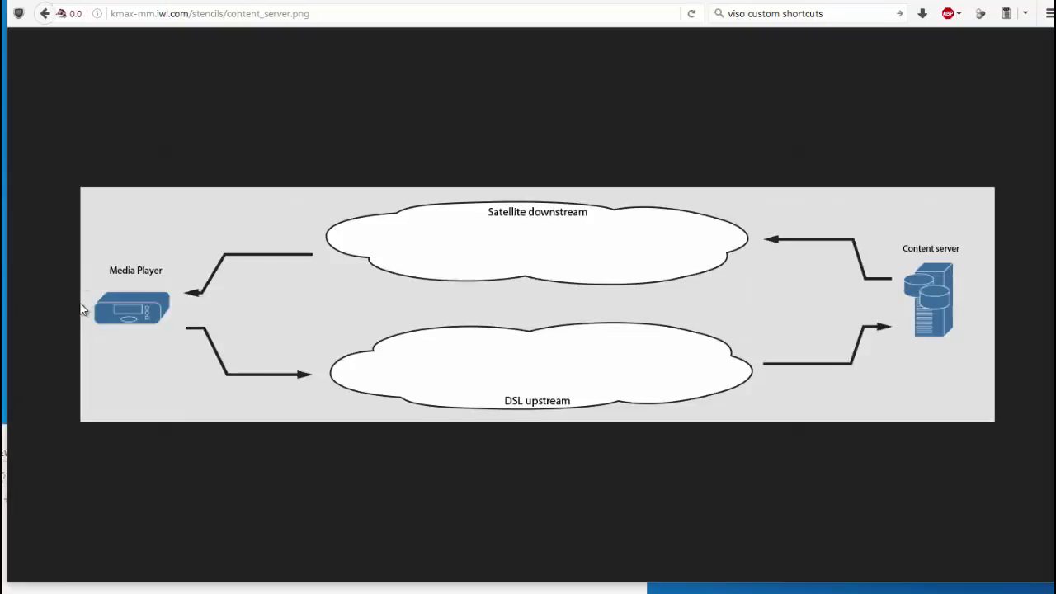
{"action": "left_click", "coordinate": [45, 14]}
Return to the dashboard and import content_server.png from C:\demonstration as the Conference Call Test scenario's background image
{"action": "left_click", "coordinate": [211, 57]}
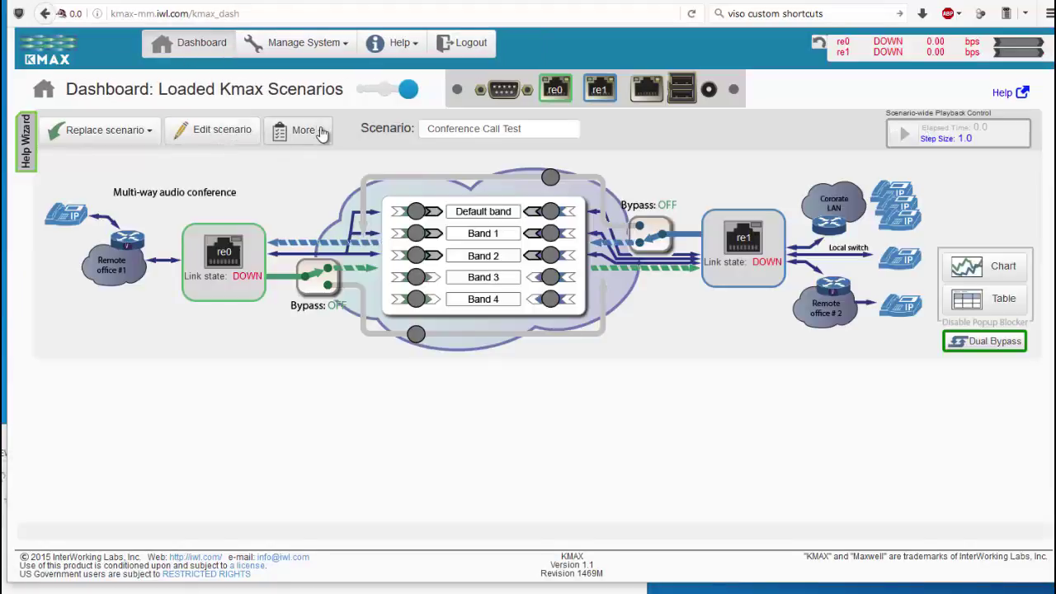
{"action": "left_click", "coordinate": [313, 132]}
{"action": "left_click", "coordinate": [248, 187]}
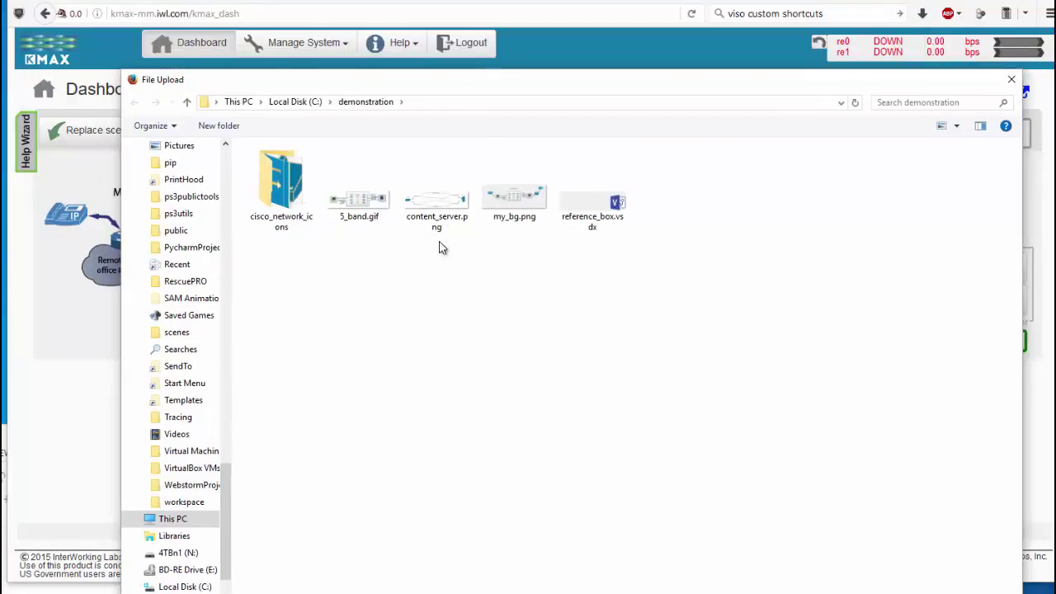
{"action": "double_click", "coordinate": [346, 112]}
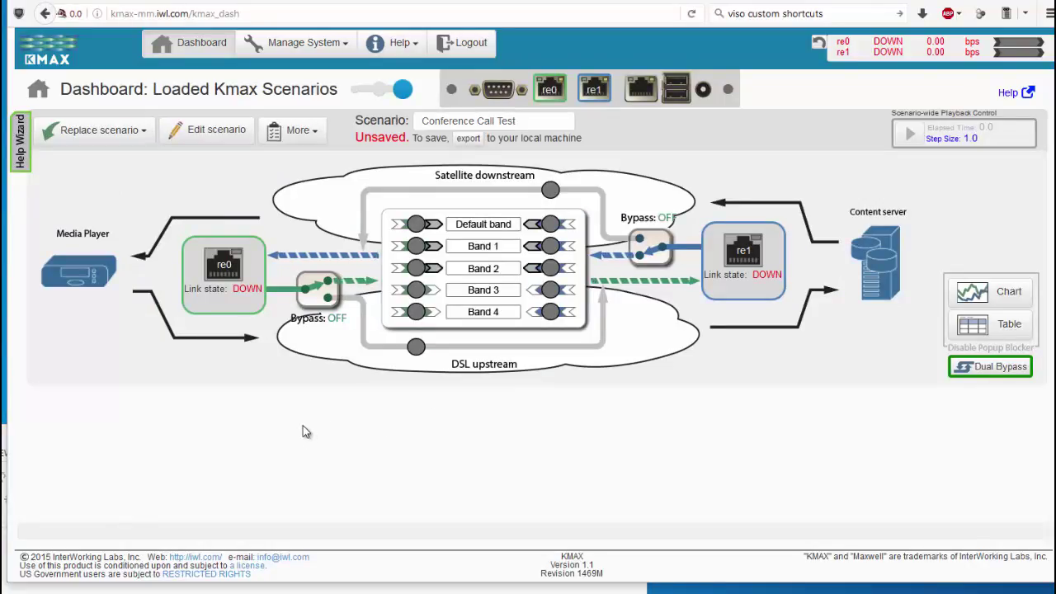
Replace the running scenario with a new QuickStart 5-band scenario, mapping A->B to re0 and B->A to re1
{"action": "left_click", "coordinate": [101, 130]}
{"action": "left_click", "coordinate": [127, 162]}
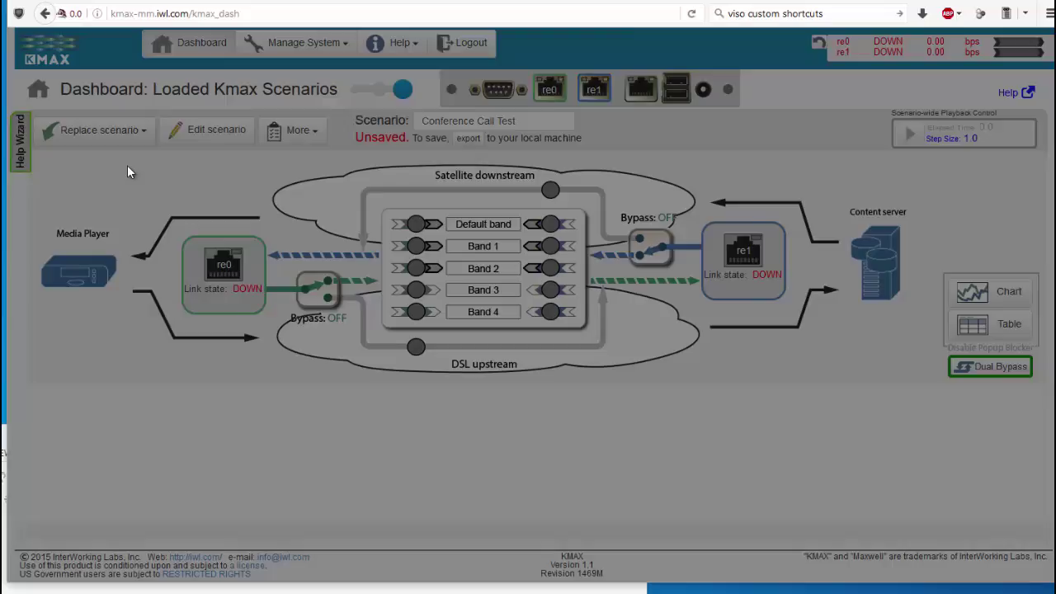
{"action": "left_click", "coordinate": [598, 206]}
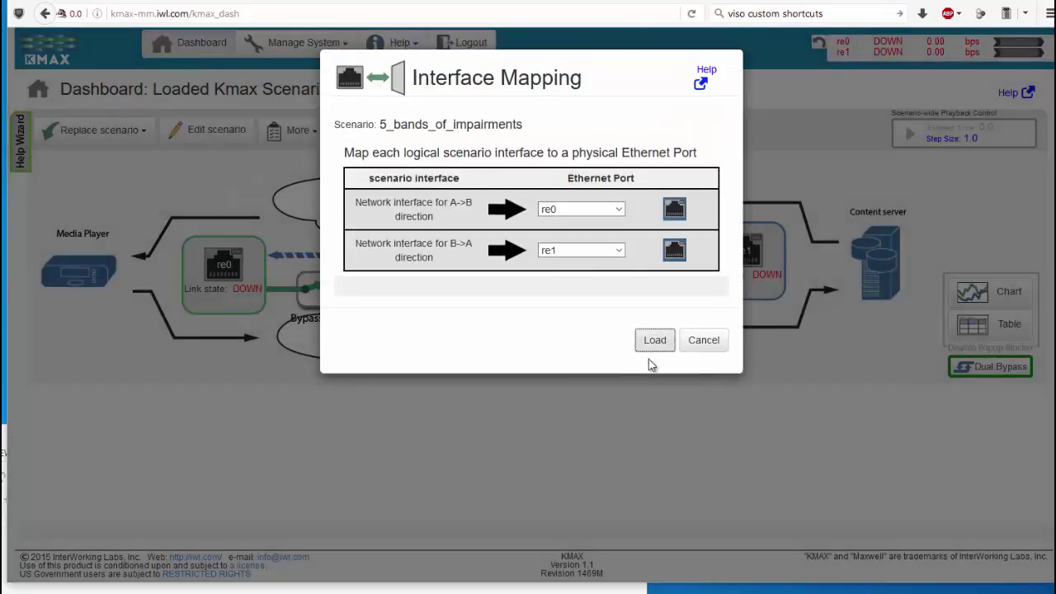
{"action": "left_click", "coordinate": [654, 341]}
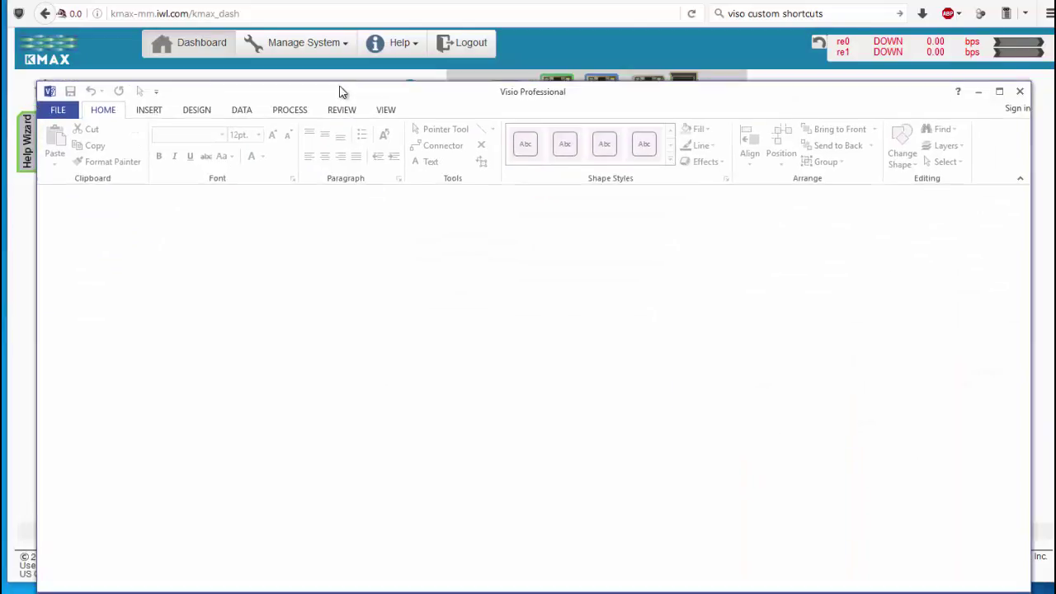
Switch to Visio Professional and open the recent drawing reference_box.vsdx
{"action": "left_click_drag", "start_coordinate": [342, 91], "coordinate": [330, 50]}
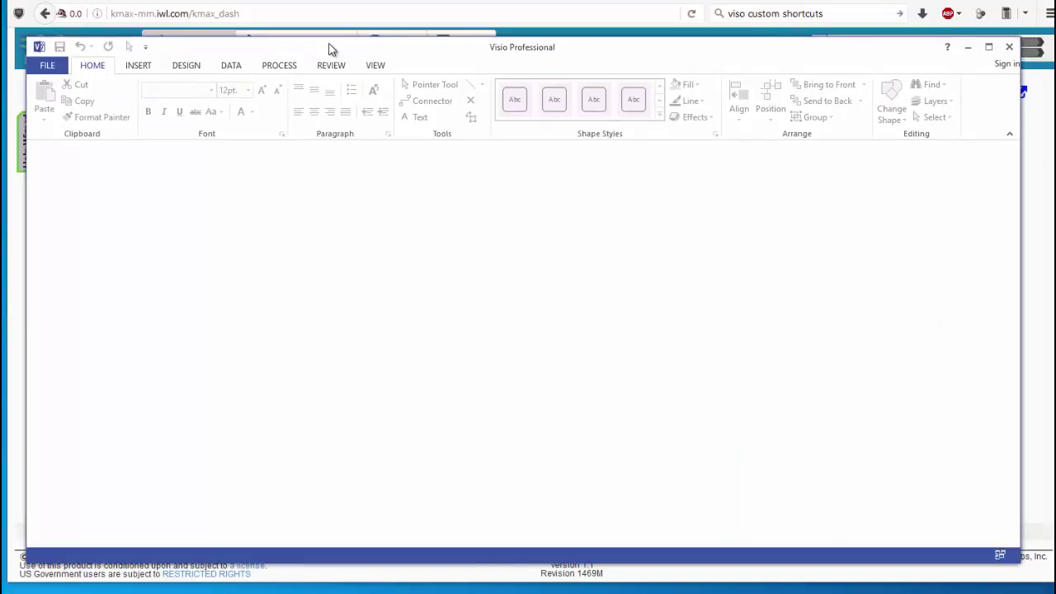
{"action": "left_click", "coordinate": [45, 65]}
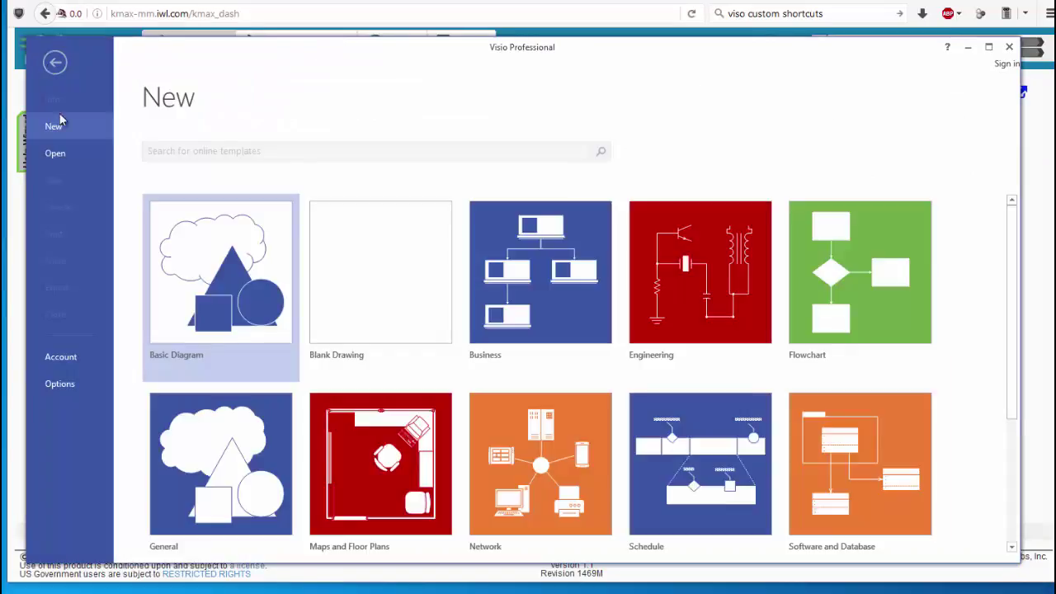
{"action": "left_click", "coordinate": [55, 155]}
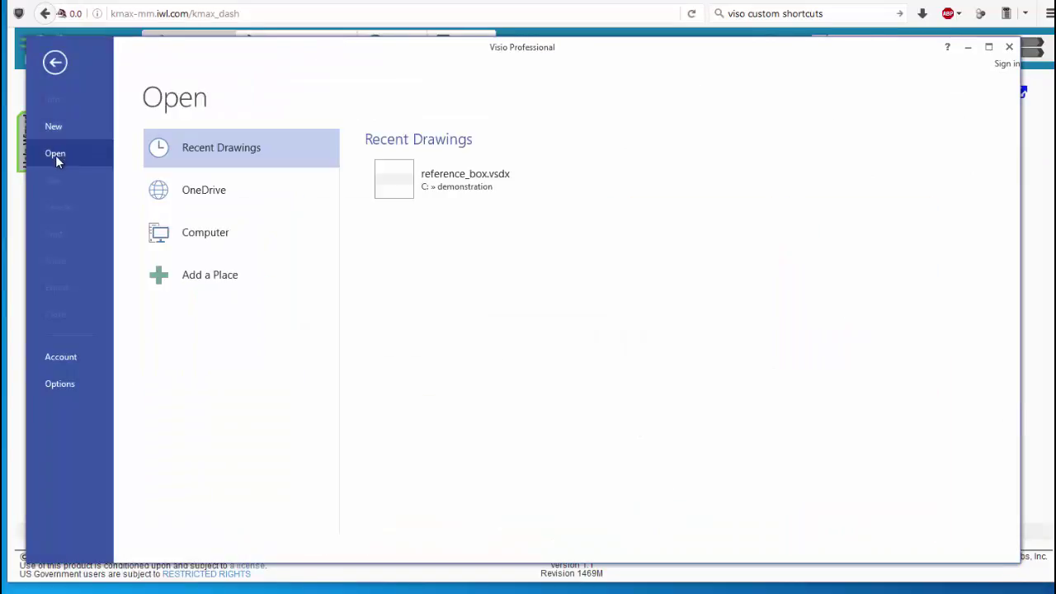
{"action": "left_click", "coordinate": [466, 181]}
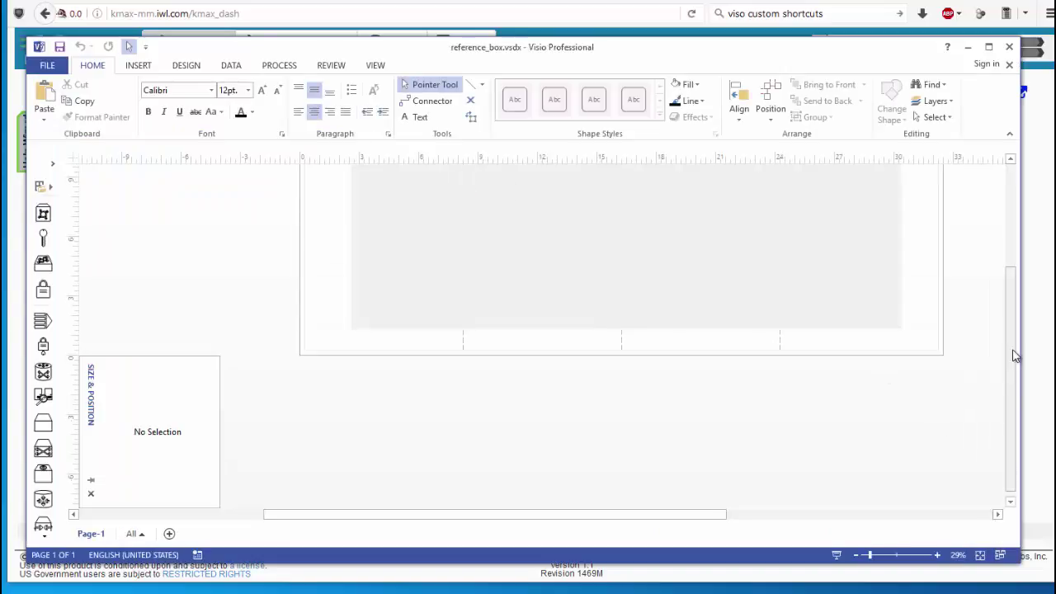
{"action": "left_click_drag", "start_coordinate": [1014, 354], "coordinate": [1020, 318]}
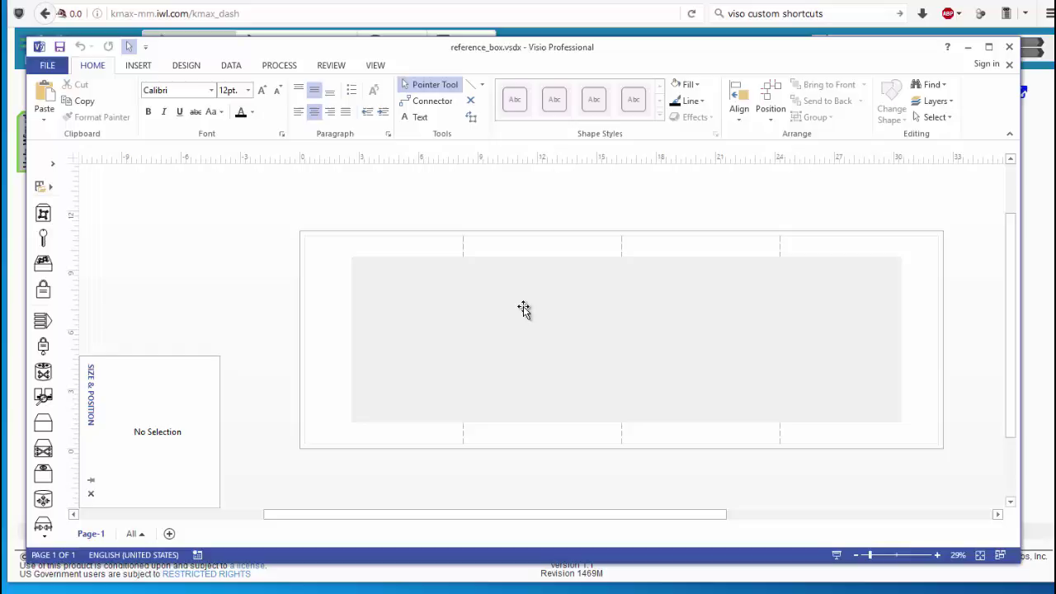
Insert 5_band.gif from the C:\demonstration folder into the drawing, roughly in the middle of the grey reference box
{"action": "left_click", "coordinate": [551, 307]}
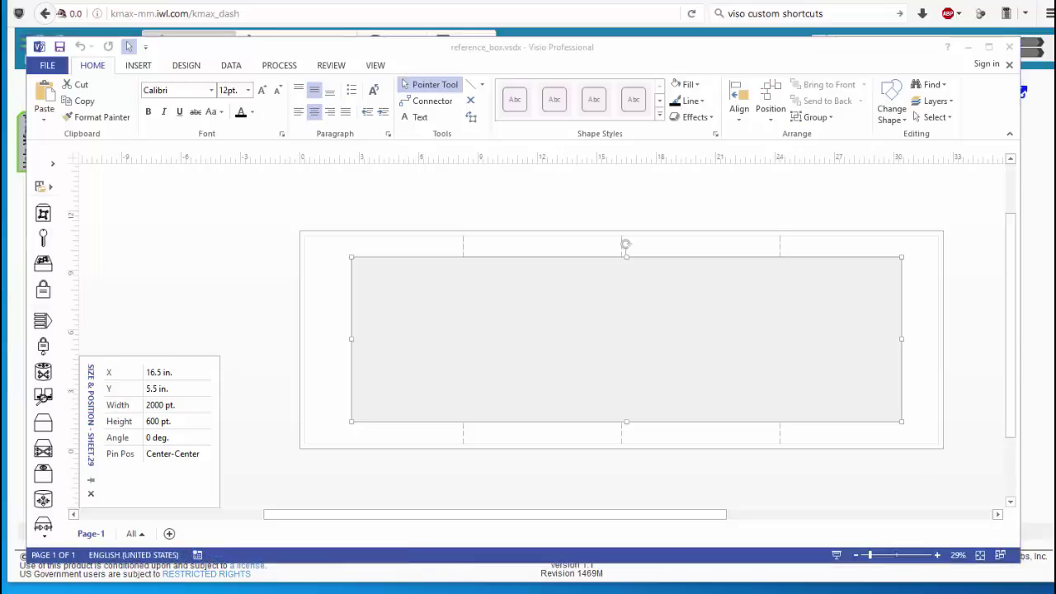
{"action": "mouse_move", "coordinate": [872, 325]}
{"action": "left_mouse_down"}
{"action": "mouse_move", "coordinate": [839, 323]}
{"action": "mouse_move", "coordinate": [881, 343]}
{"action": "left_mouse_up"}
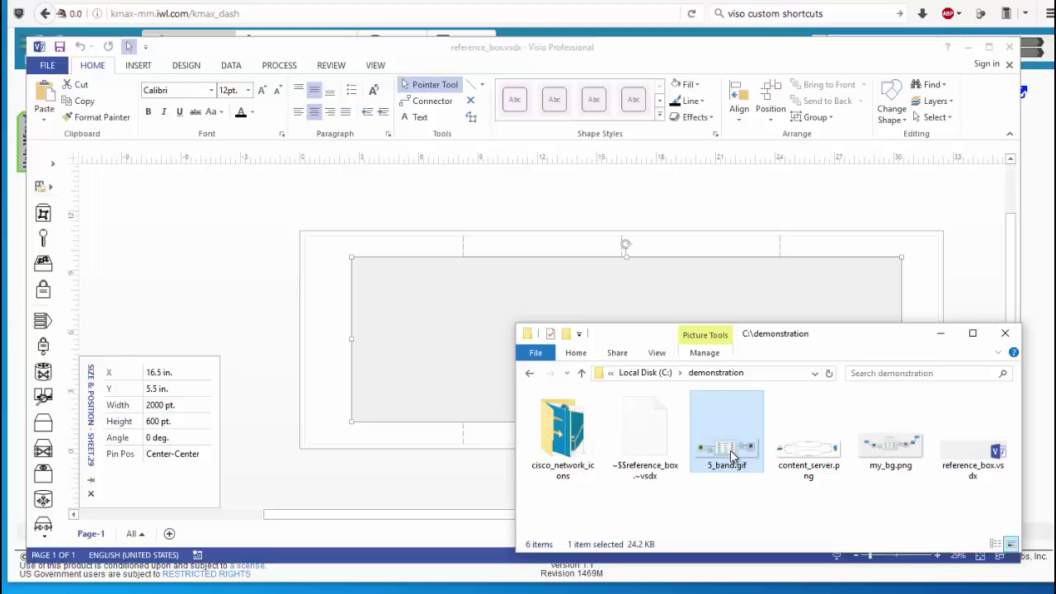
{"action": "left_click_drag", "start_coordinate": [730, 450], "coordinate": [615, 345]}
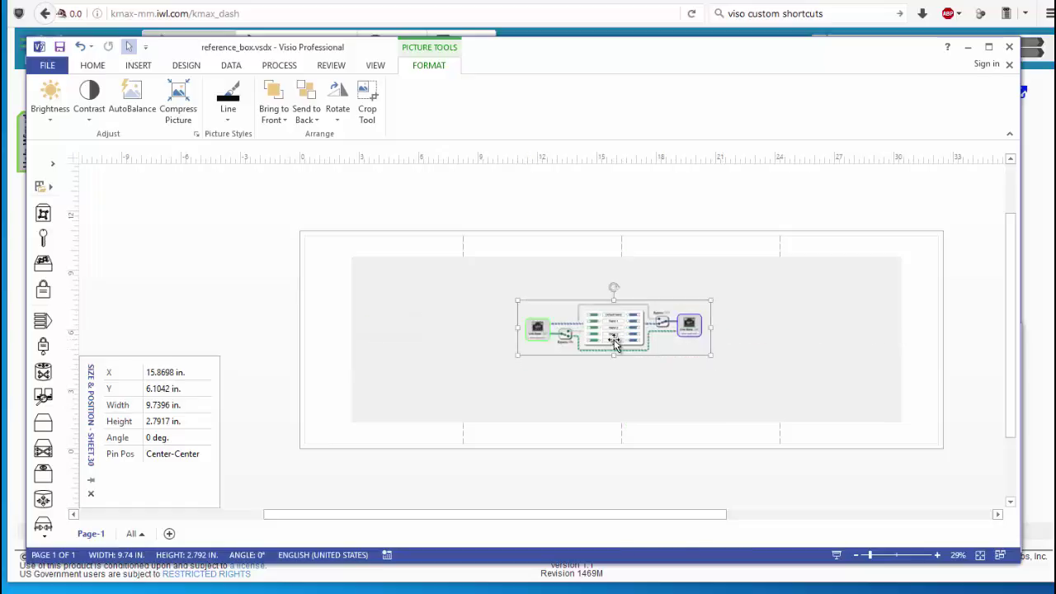
Align the five-band picture to the center and middle of the grey reference box
{"action": "left_click", "coordinate": [792, 285]}
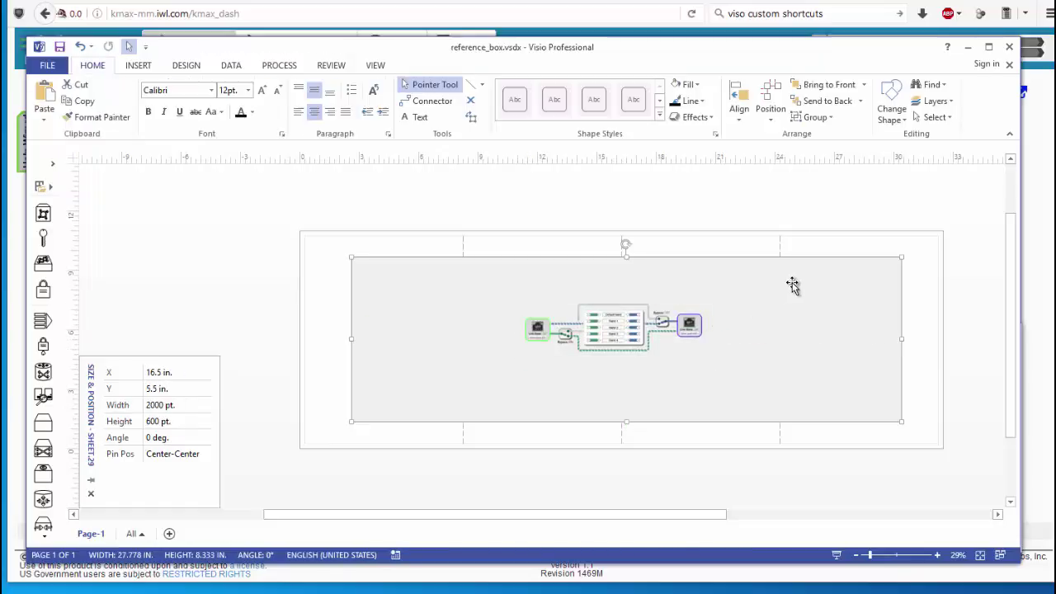
{"action": "left_click", "coordinate": [614, 327], "text": "shift"}
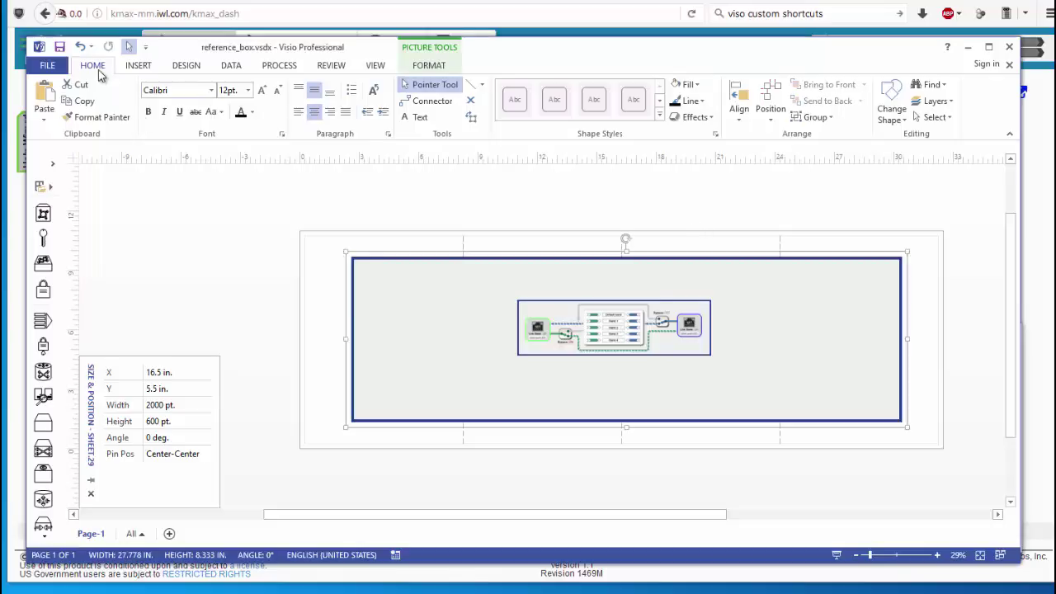
{"action": "left_click", "coordinate": [740, 115]}
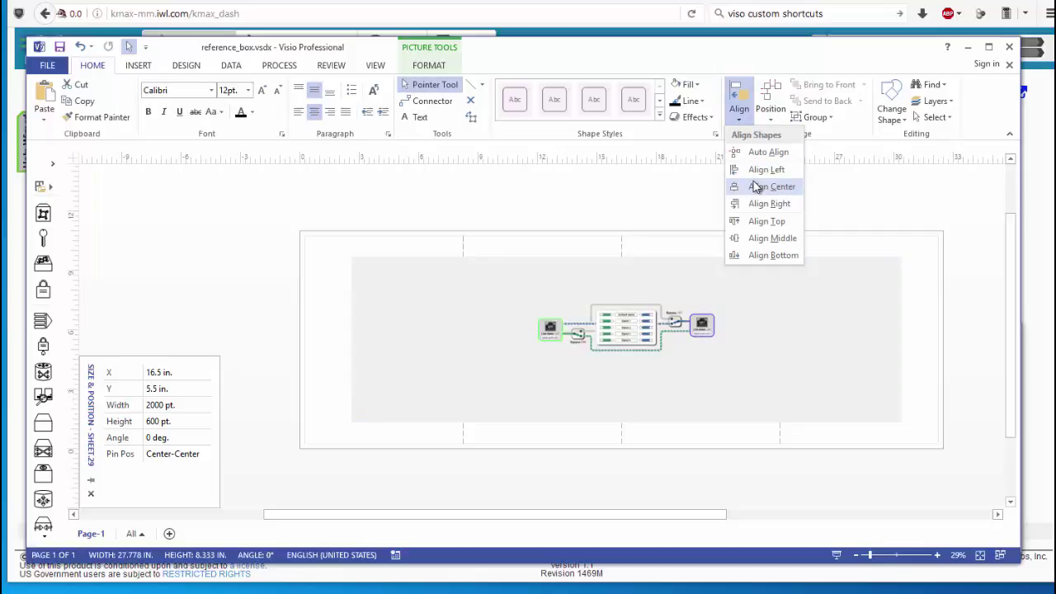
{"action": "left_click", "coordinate": [755, 187]}
{"action": "left_click", "coordinate": [738, 110]}
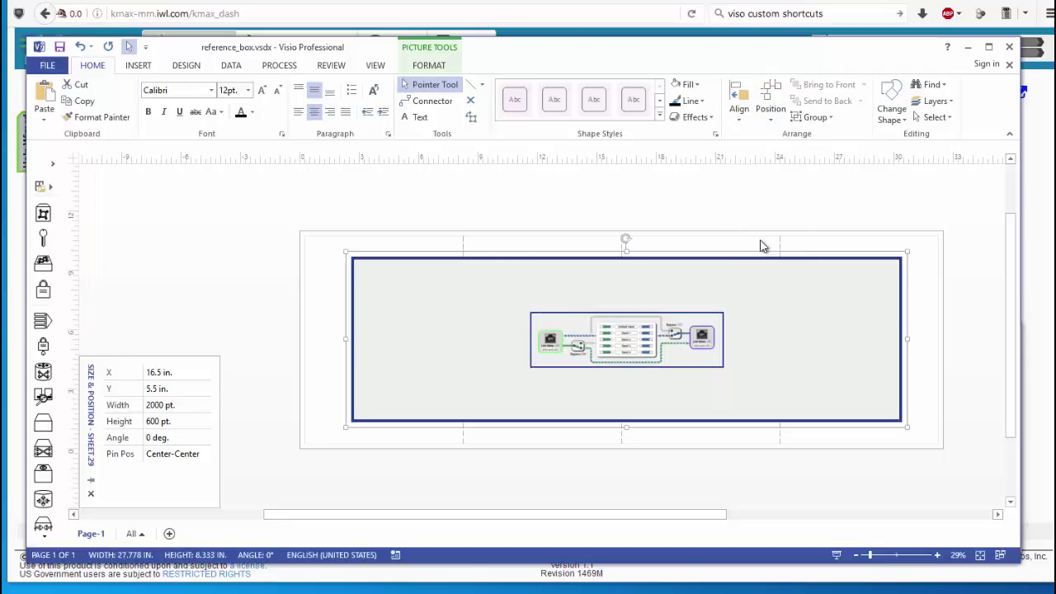
{"action": "left_click", "coordinate": [705, 204]}
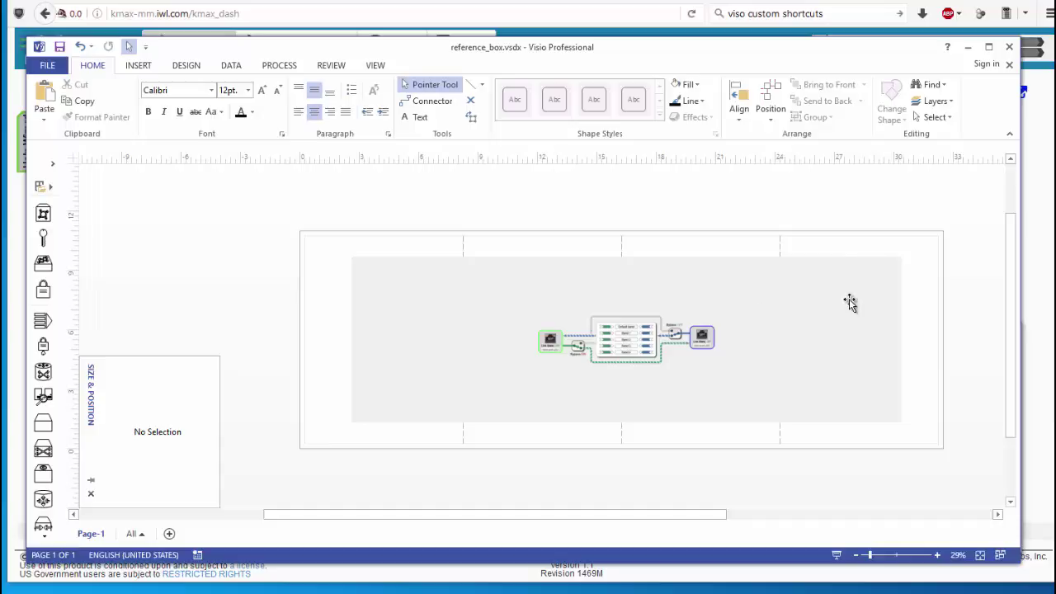
Lock the Bounding box and Stencil layers and select the five-band picture
{"action": "left_click", "coordinate": [936, 102]}
{"action": "left_click", "coordinate": [940, 136]}
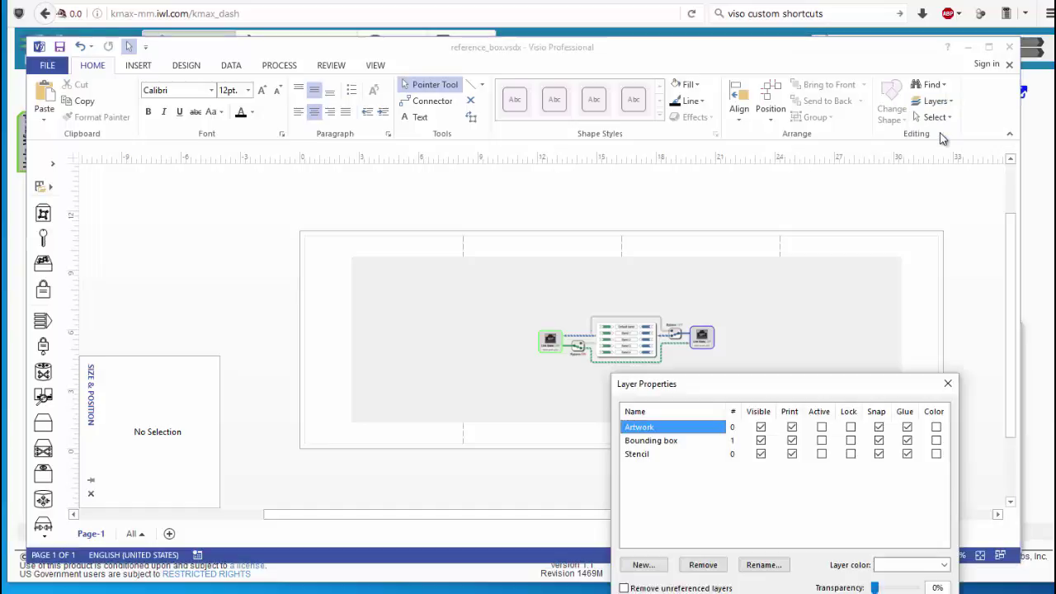
{"action": "left_click", "coordinate": [665, 444]}
{"action": "left_click", "coordinate": [652, 456]}
{"action": "left_click", "coordinate": [652, 442]}
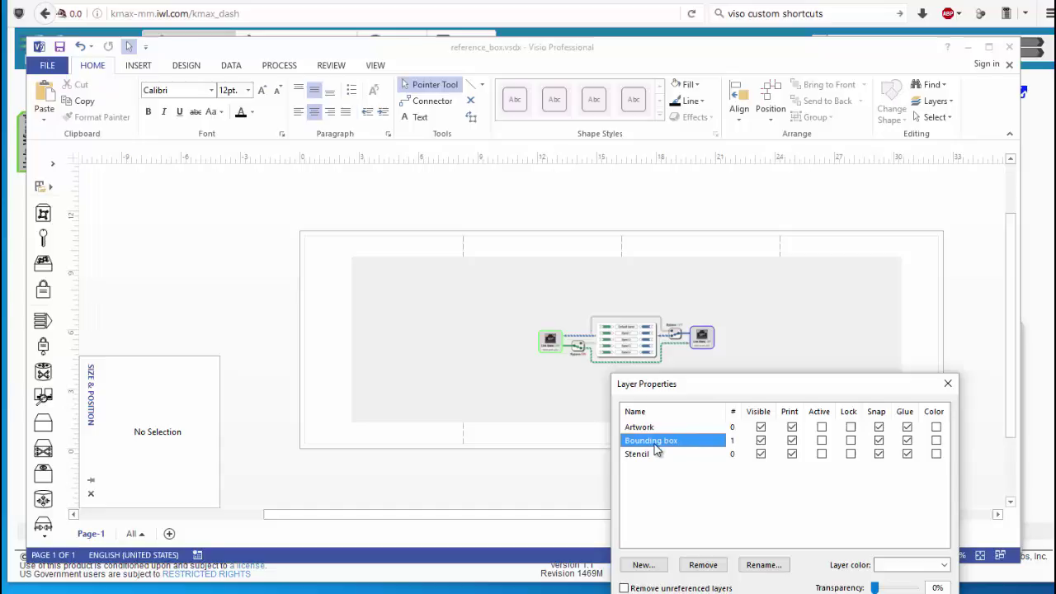
{"action": "left_click", "coordinate": [851, 442]}
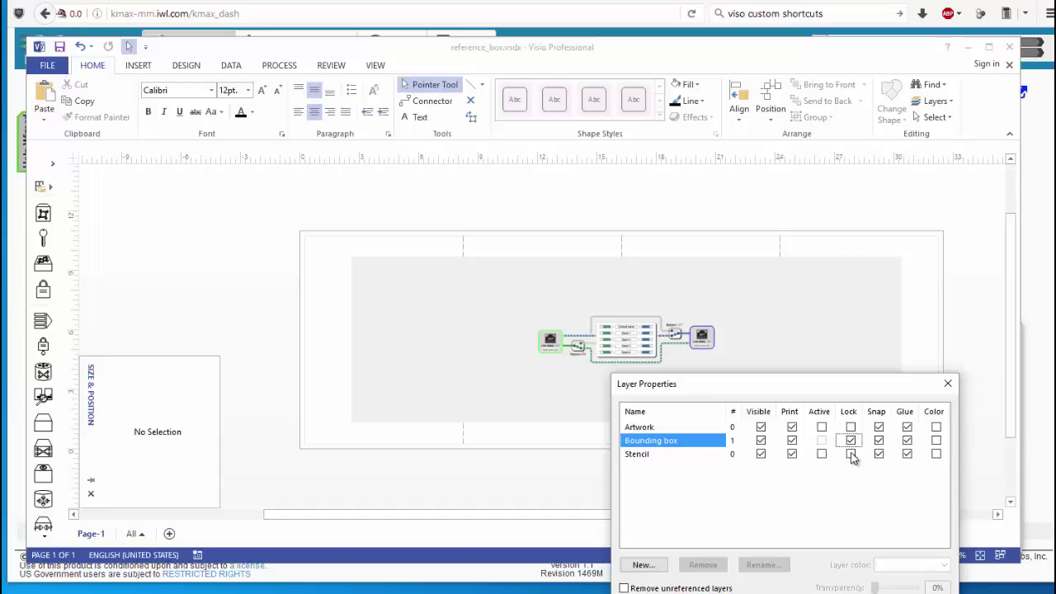
{"action": "left_click", "coordinate": [850, 455]}
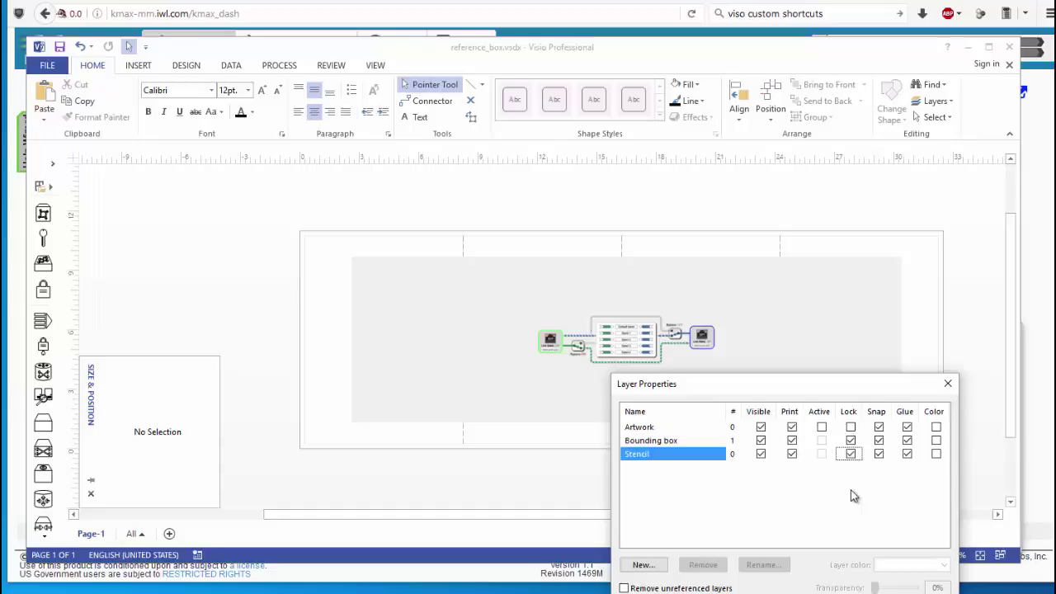
{"action": "key", "text": "Return"}
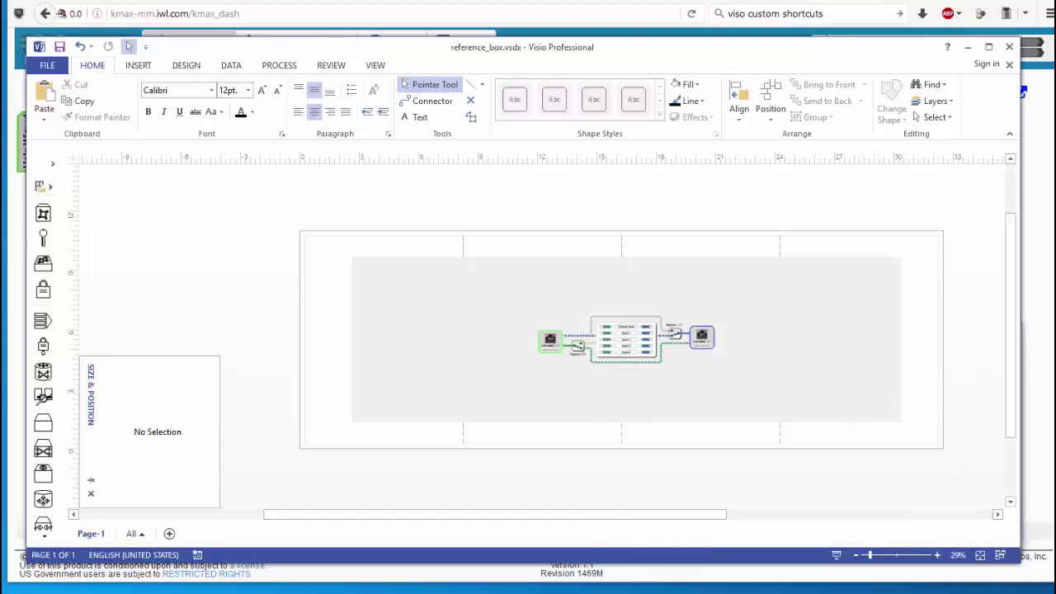
{"action": "left_click", "coordinate": [633, 343]}
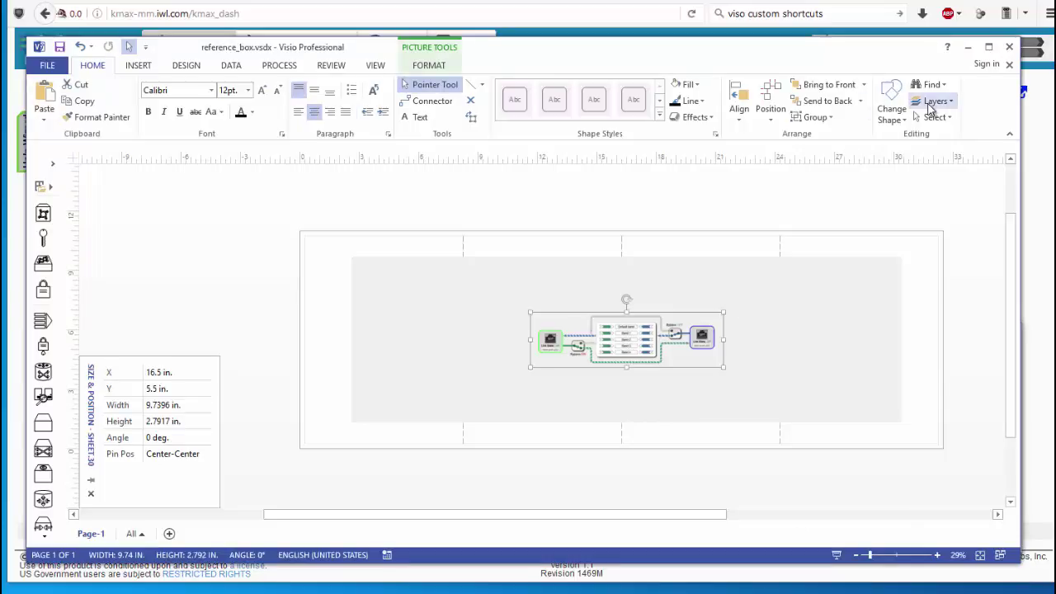
{"action": "left_click", "coordinate": [932, 101]}
{"action": "left_click", "coordinate": [938, 120]}
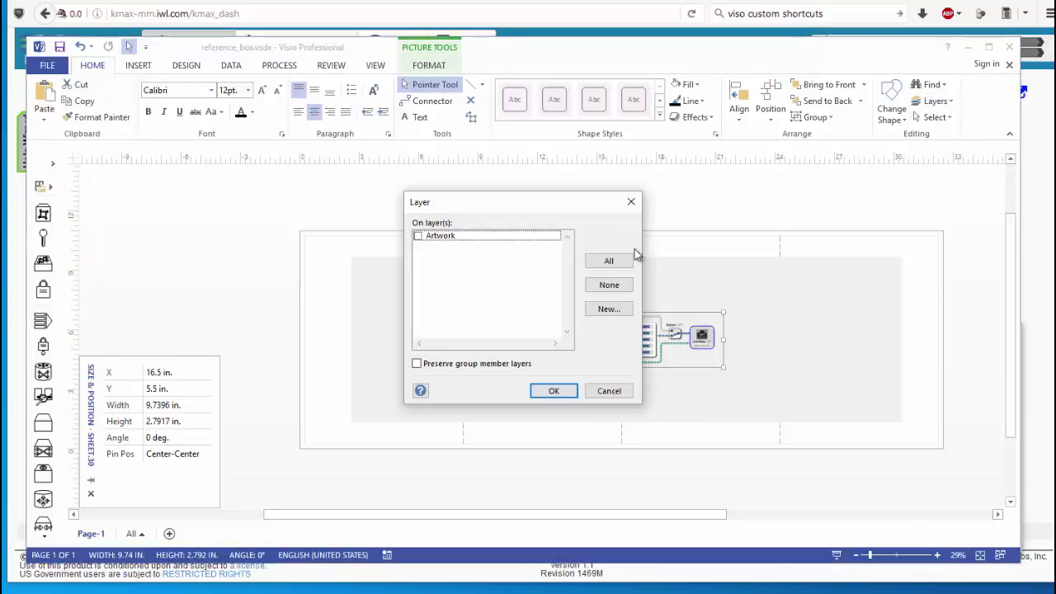
{"action": "left_click", "coordinate": [609, 390]}
Unlock the Stencil layer and assign the selected five-band picture to it
{"action": "left_click", "coordinate": [932, 101]}
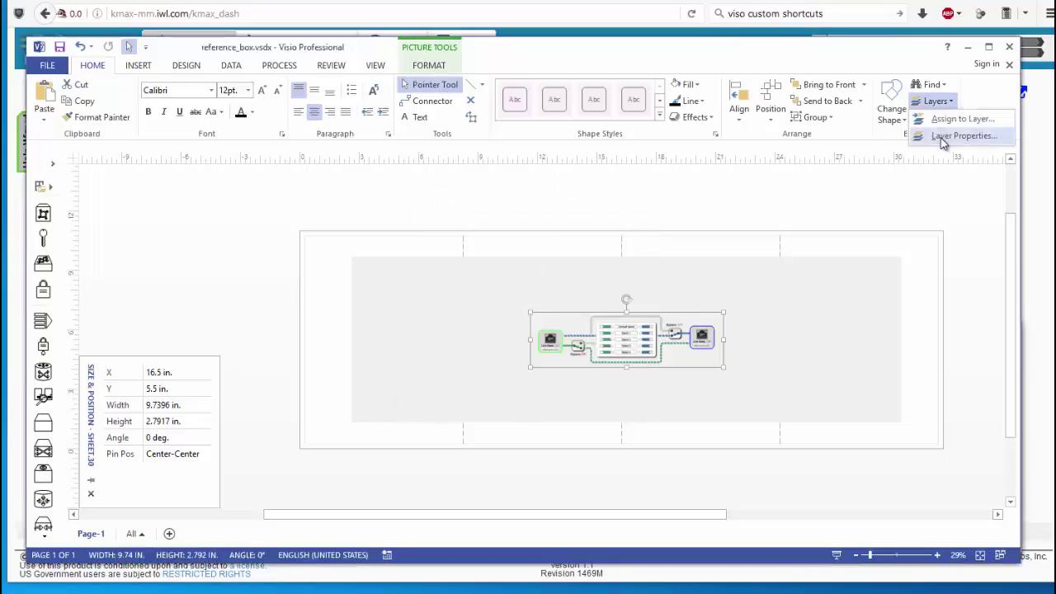
{"action": "left_click", "coordinate": [940, 138]}
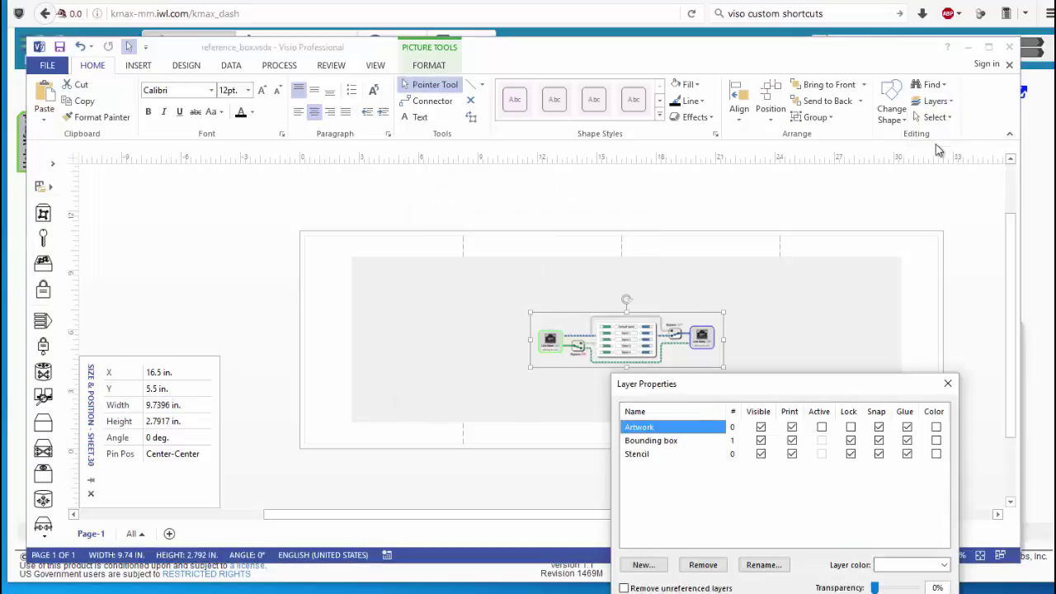
{"action": "left_click", "coordinate": [852, 454]}
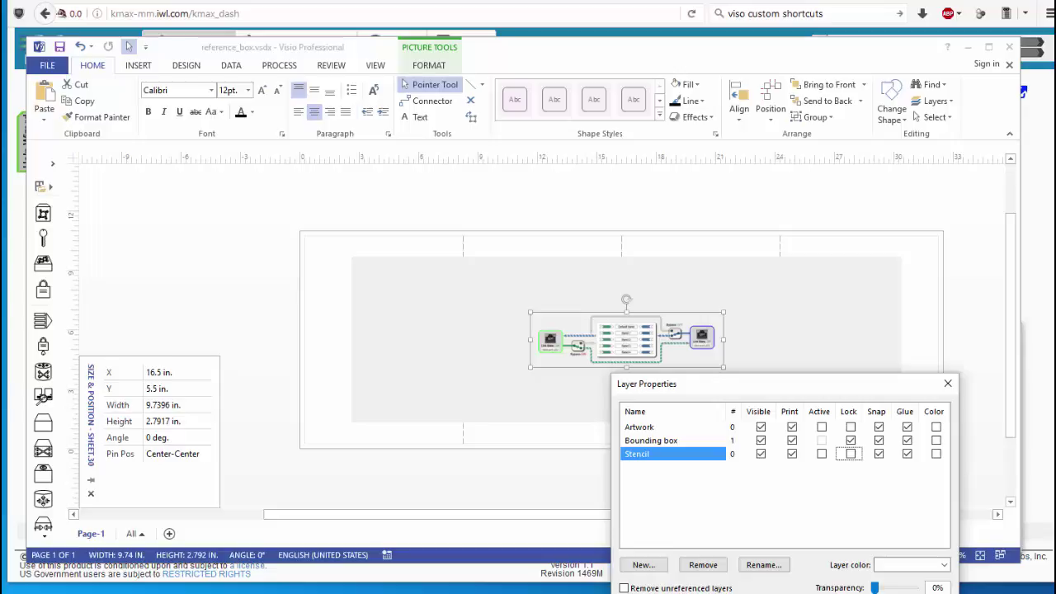
{"action": "key", "text": "Return"}
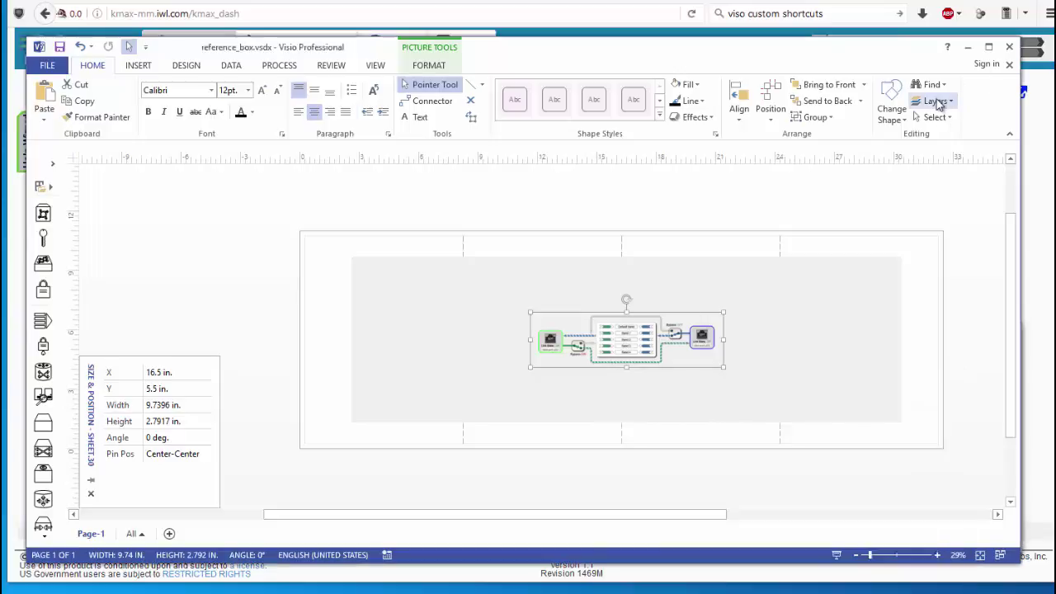
{"action": "left_click", "coordinate": [938, 103]}
{"action": "left_click", "coordinate": [941, 120]}
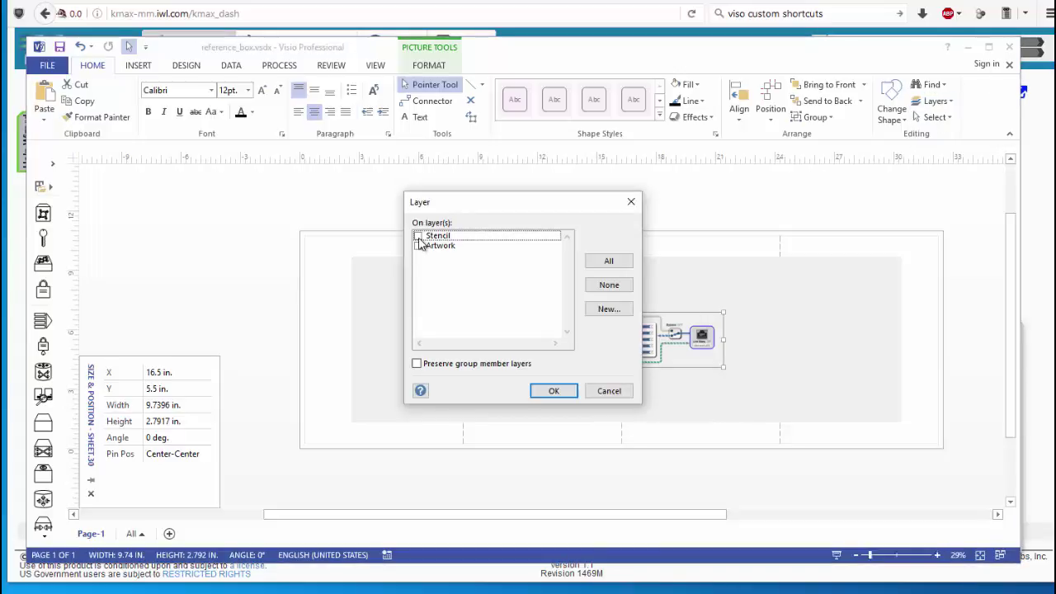
{"action": "left_click", "coordinate": [417, 236]}
{"action": "left_click", "coordinate": [554, 391]}
Lock the Stencil layer that holds the five-band picture
{"action": "left_click", "coordinate": [936, 102]}
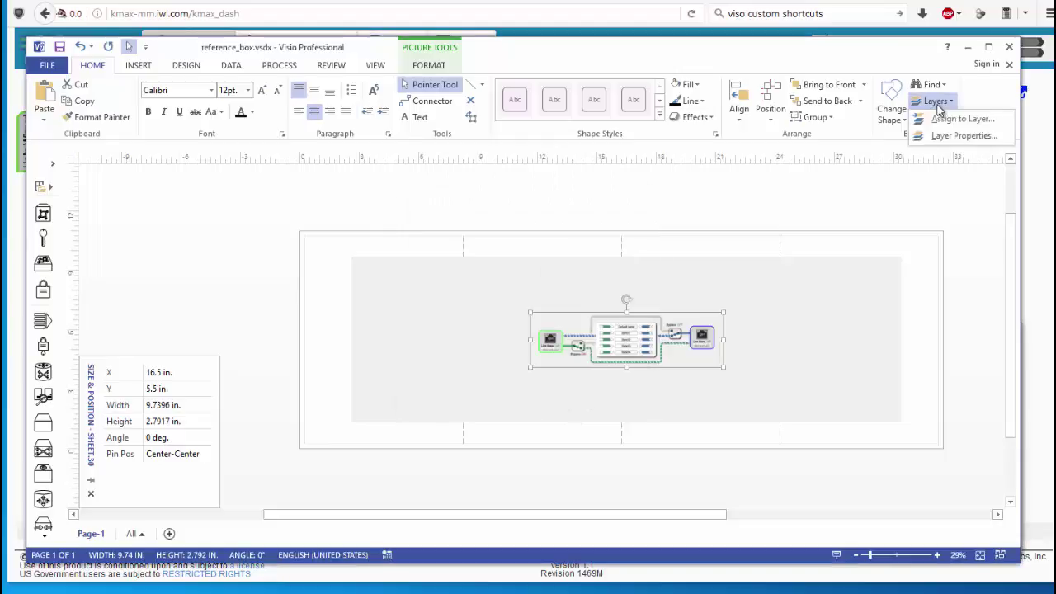
{"action": "left_click", "coordinate": [957, 135]}
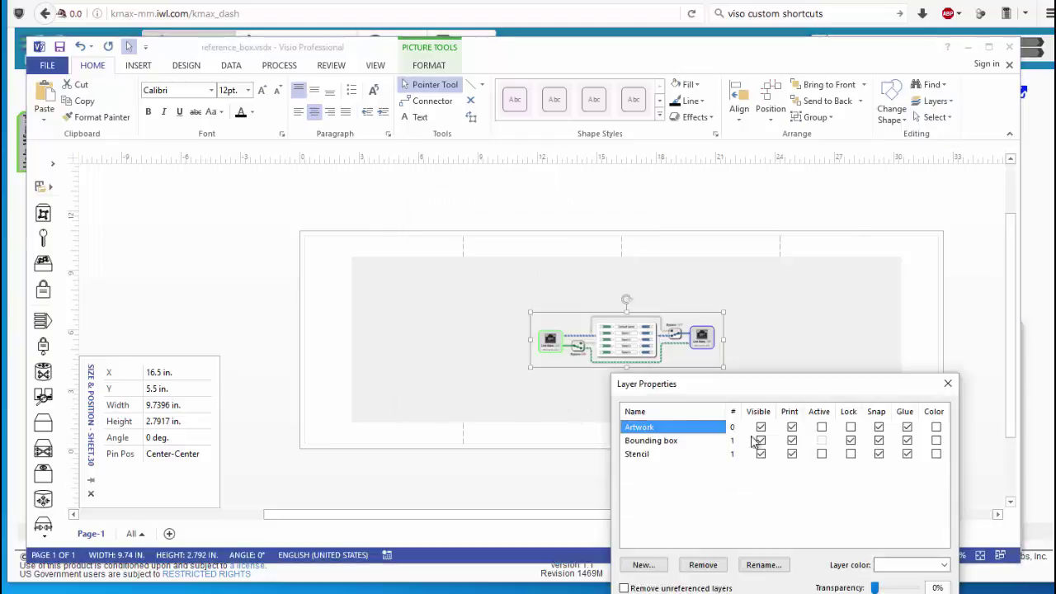
{"action": "left_click", "coordinate": [850, 453]}
{"action": "key", "text": "Return"}
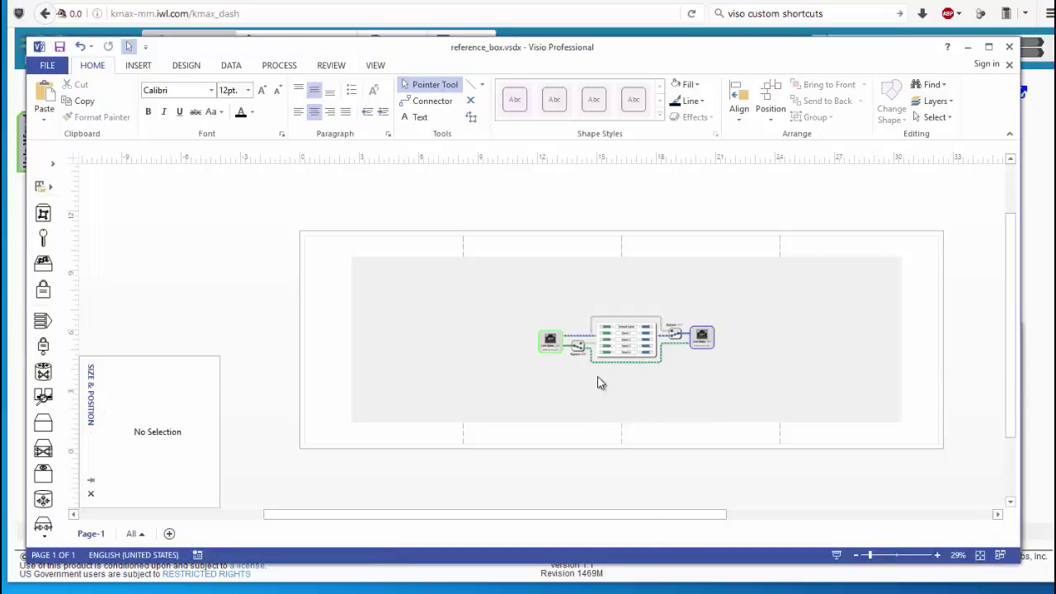
Insert ip phone.png from C:\demonstration\cisco_network_icons into the grey box at about X 5 in, Y 6 in
{"action": "key", "text": "alt+Tab"}
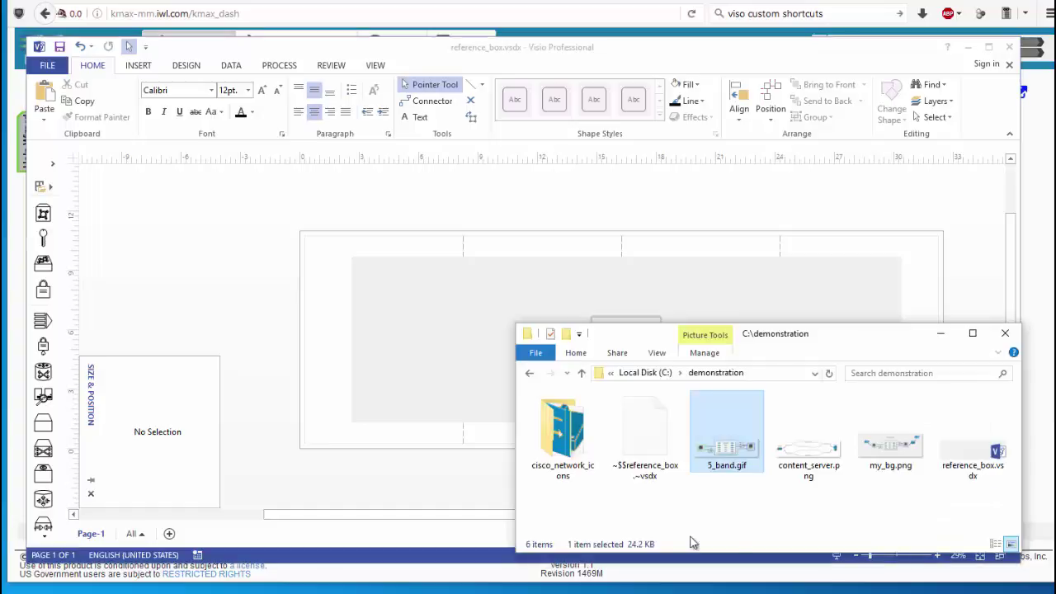
{"action": "left_click_drag", "start_coordinate": [843, 339], "coordinate": [843, 311]}
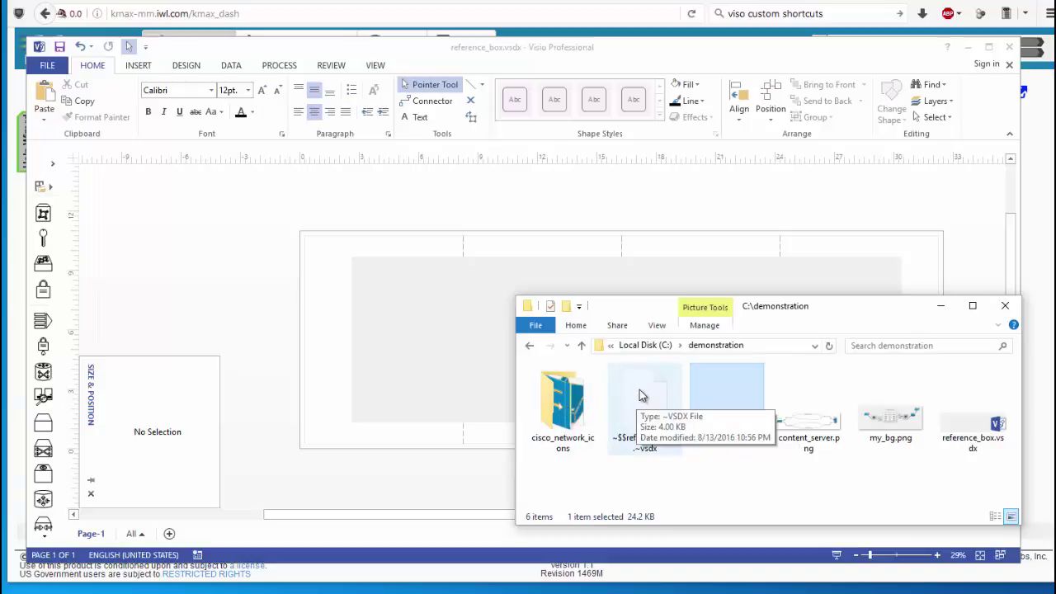
{"action": "double_click", "coordinate": [568, 402]}
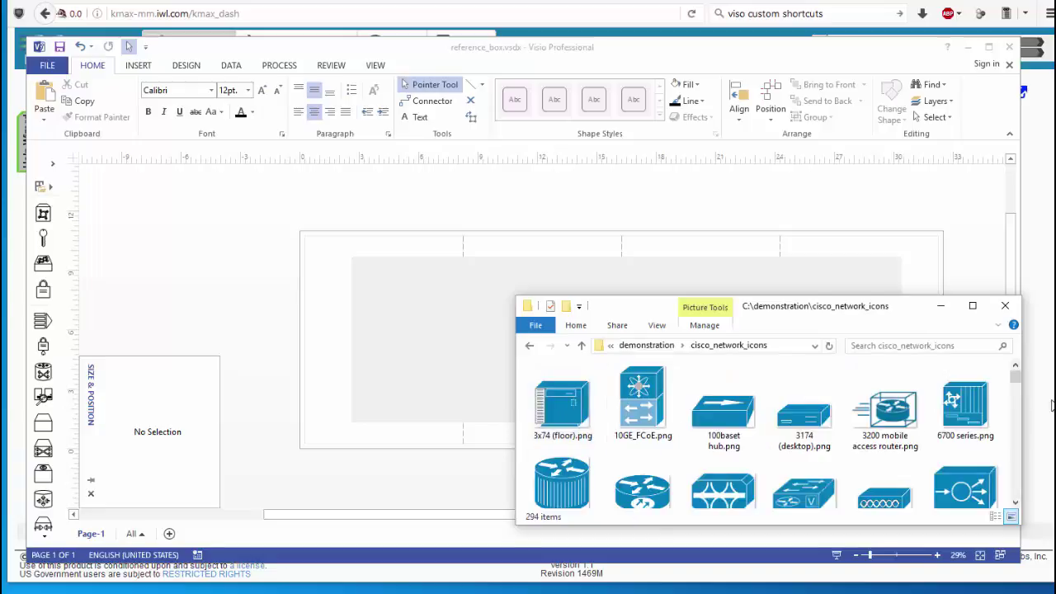
{"action": "left_click_drag", "start_coordinate": [1011, 383], "coordinate": [1027, 423]}
{"action": "scroll", "coordinate": [867, 436], "scroll_direction": "down", "scroll_amount": 1}
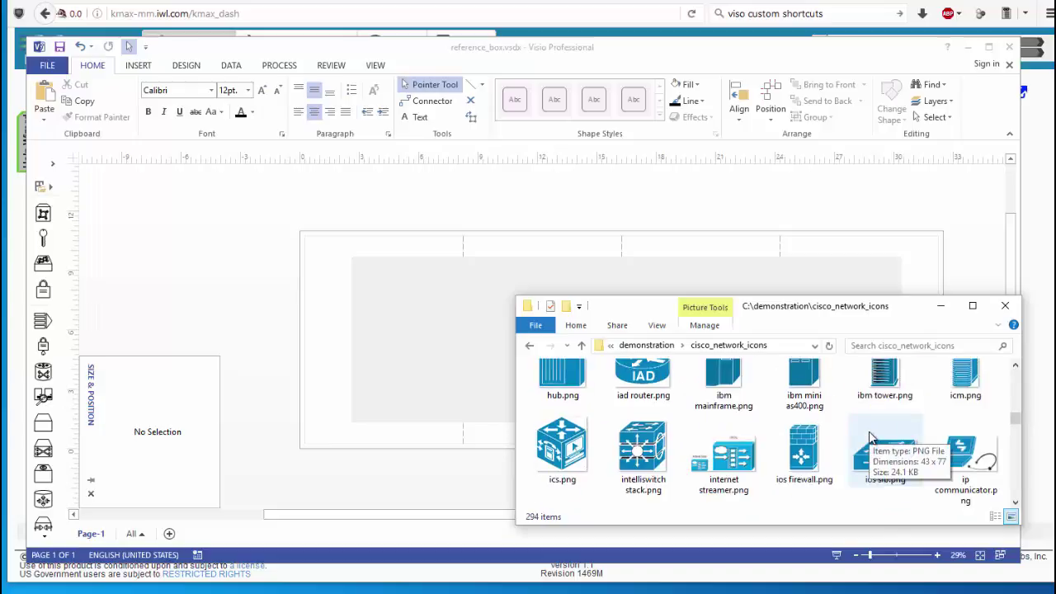
{"action": "scroll", "coordinate": [869, 436], "scroll_direction": "down", "scroll_amount": 2}
{"action": "left_click_drag", "start_coordinate": [643, 468], "coordinate": [400, 328]}
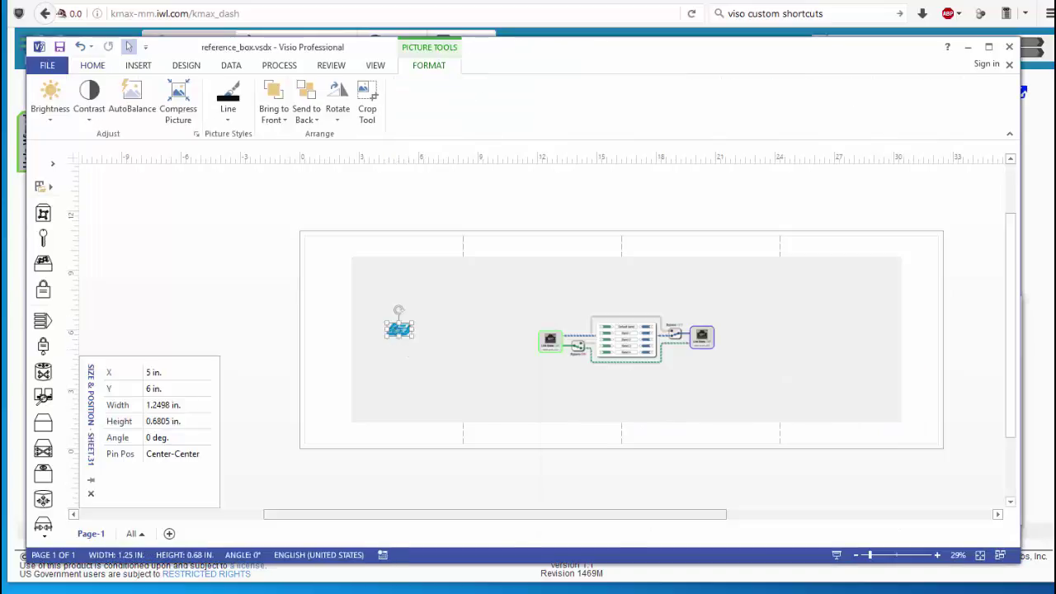
Insert a router icon from cisco_network_icons right of the igb1 port at about X 22.25 in and move the IP phone to the left of igb0
{"action": "key", "text": "alt+Tab"}
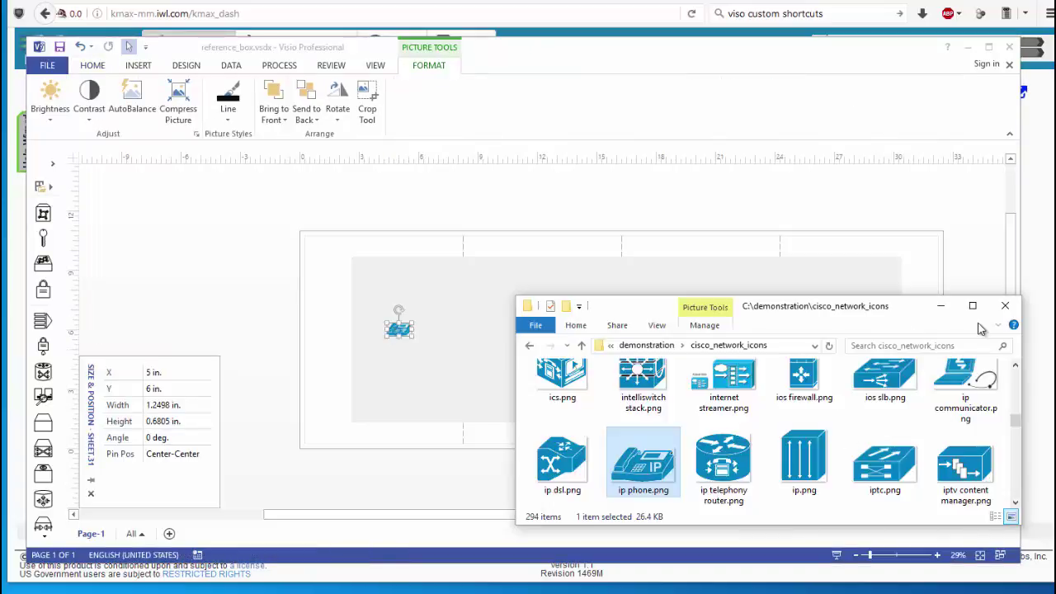
{"action": "left_click_drag", "start_coordinate": [1015, 420], "coordinate": [1020, 462]}
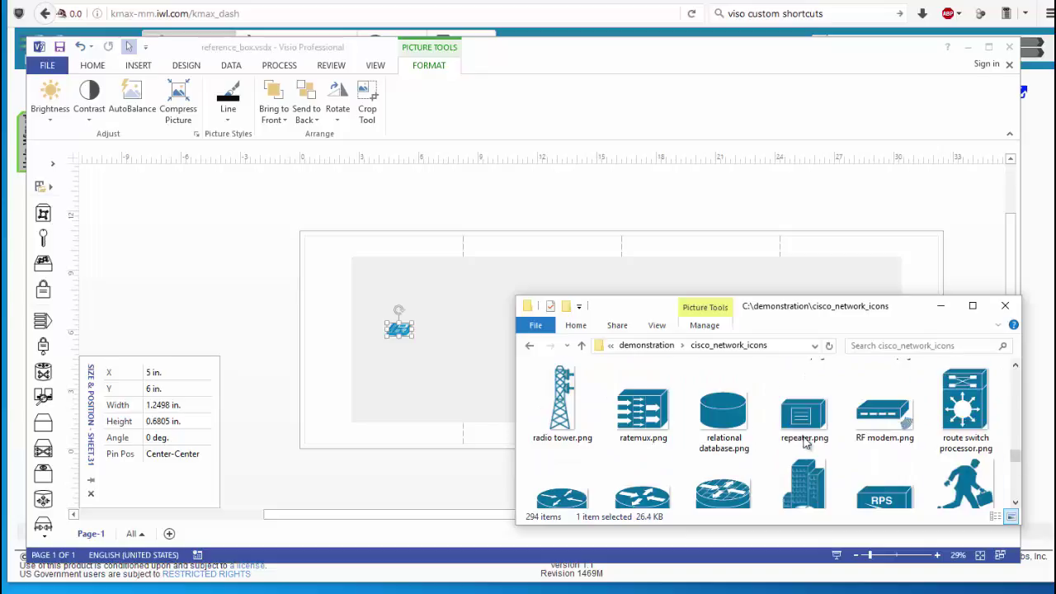
{"action": "scroll", "coordinate": [804, 441], "scroll_direction": "down", "scroll_amount": 1}
{"action": "left_click_drag", "start_coordinate": [643, 456], "coordinate": [741, 339]}
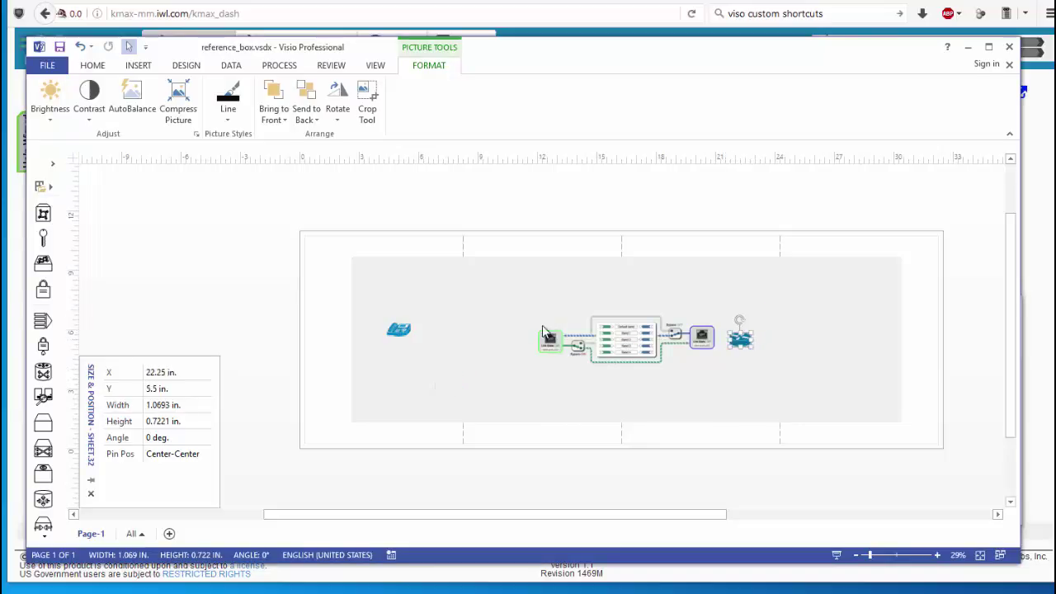
{"action": "left_click_drag", "start_coordinate": [398, 330], "coordinate": [511, 338]}
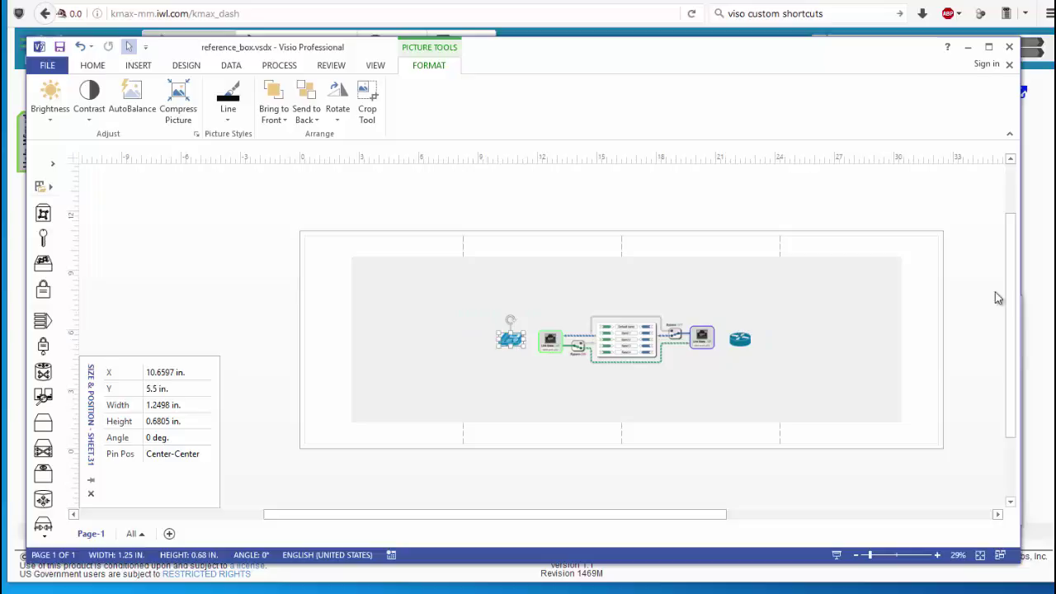
Duplicate the IP phone icon and place the copy above and slightly to the right of the router
{"action": "left_click_drag", "start_coordinate": [872, 559], "coordinate": [881, 556]}
{"action": "left_click_drag", "start_coordinate": [568, 518], "coordinate": [611, 521]}
{"action": "left_click", "coordinate": [351, 286]}
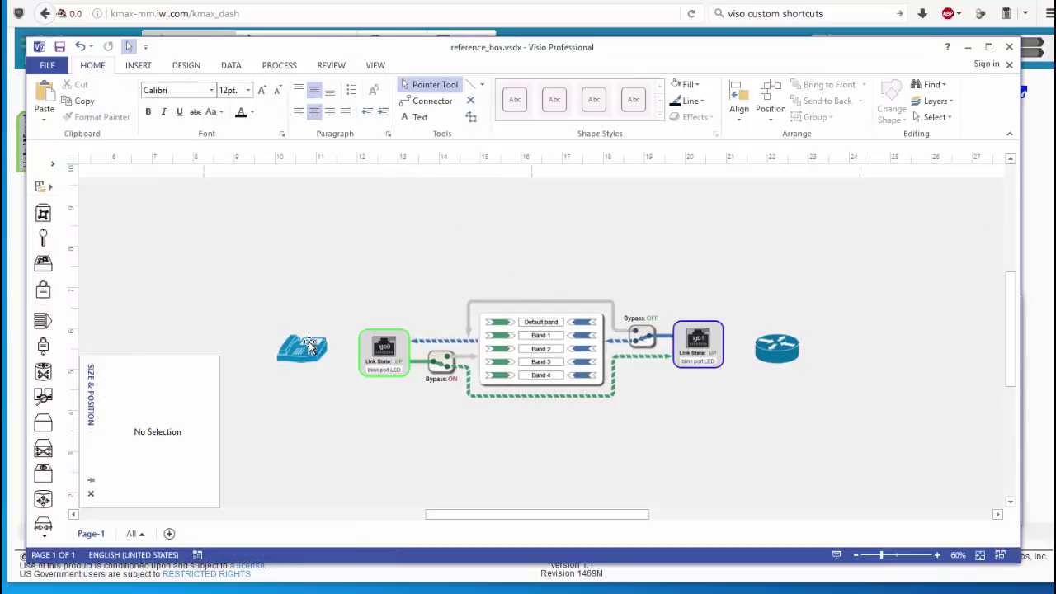
{"action": "left_click", "coordinate": [304, 353]}
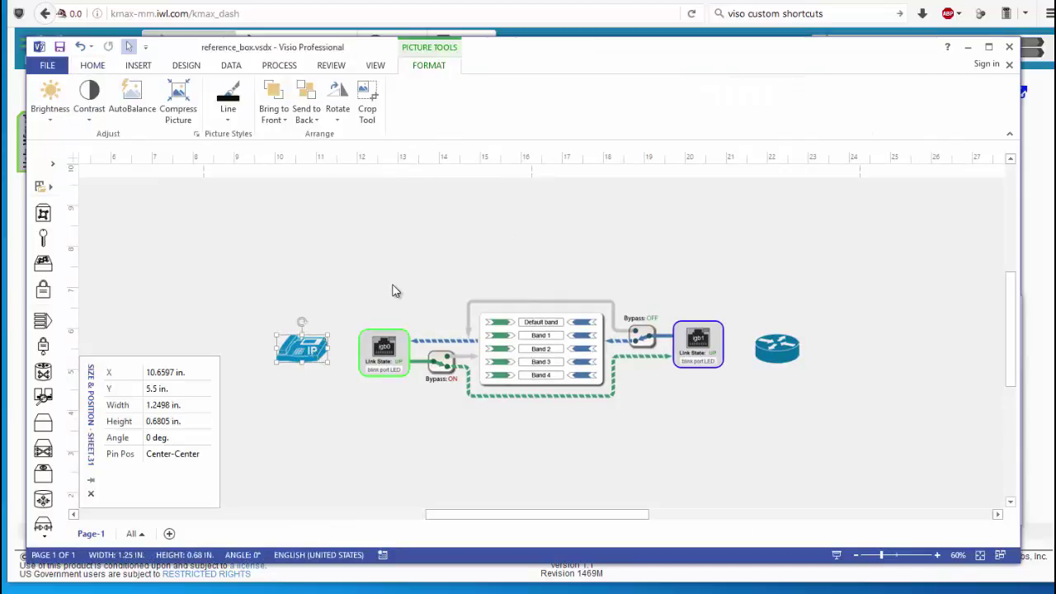
{"action": "left_click", "coordinate": [859, 270]}
{"action": "key", "text": "ctrl+v"}
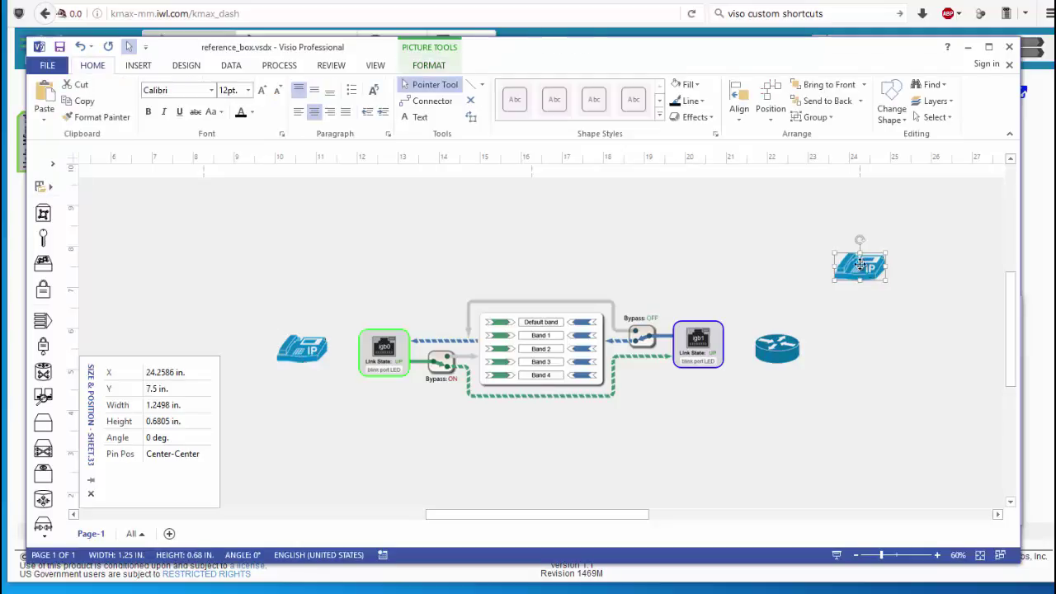
{"action": "left_click_drag", "start_coordinate": [859, 264], "coordinate": [833, 286]}
Move the original IP phone to about X 10.37 in, Y 5.75 in and draw a line about 0.79 in long from it to the igb0 port
{"action": "left_click_drag", "start_coordinate": [300, 350], "coordinate": [290, 338]}
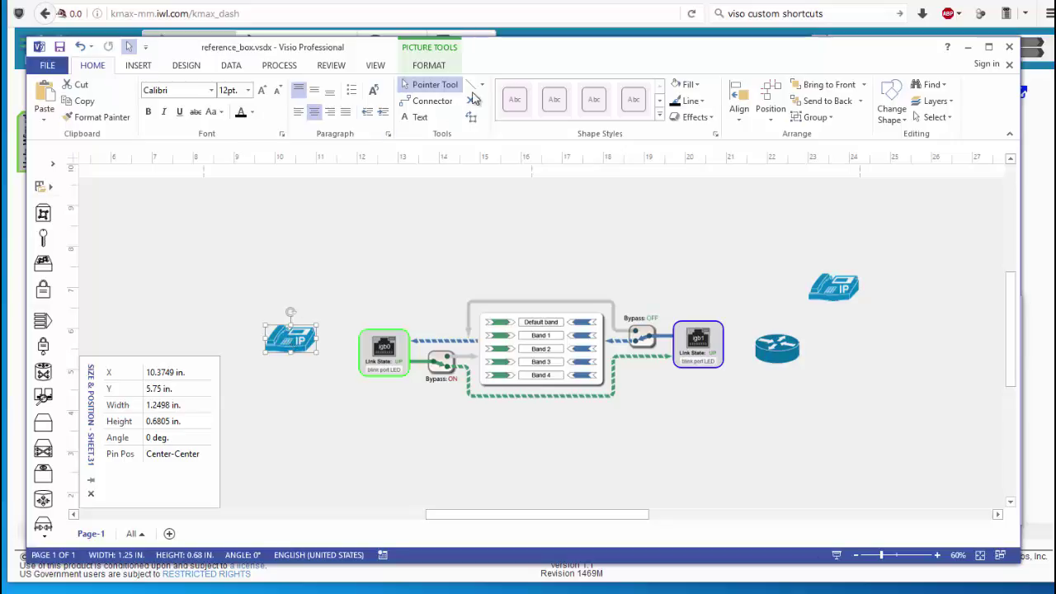
{"action": "left_click", "coordinate": [472, 86]}
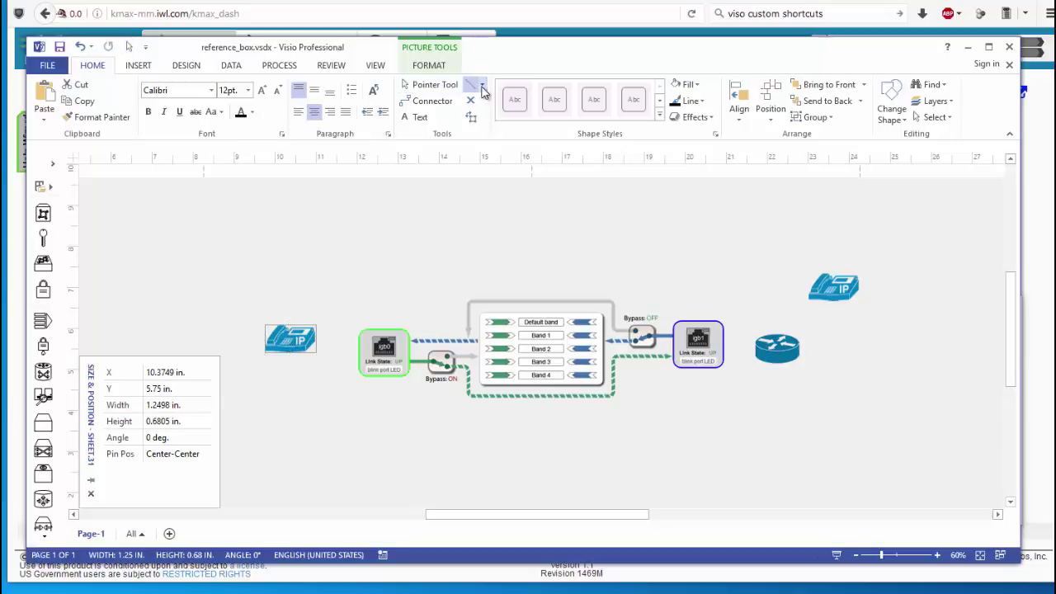
{"action": "left_click_drag", "start_coordinate": [326, 335], "coordinate": [356, 345]}
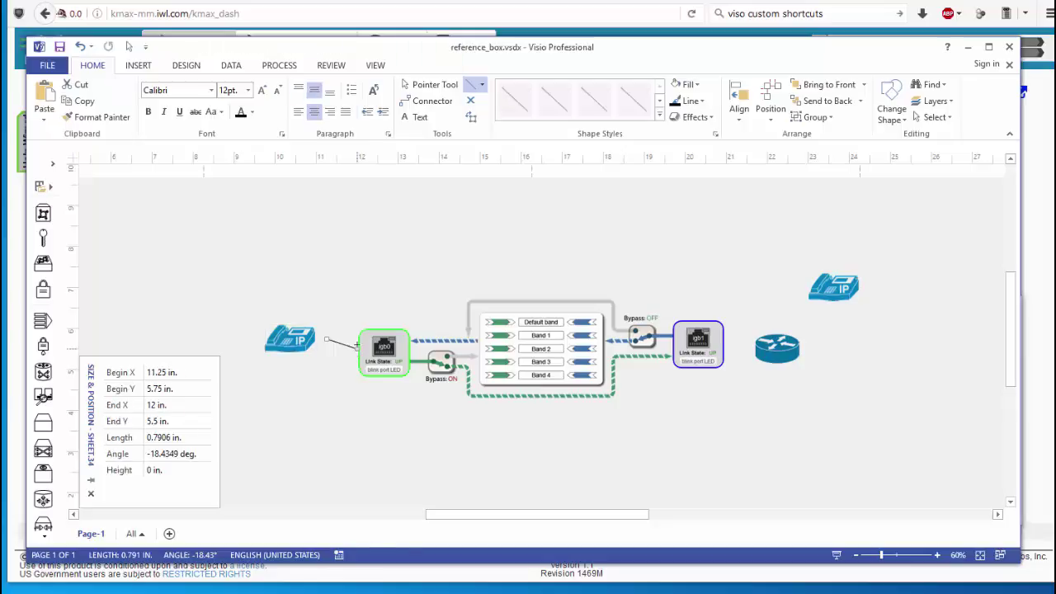
Format the line beside igb0 as 3 pt with filled arrowheads at both ends and extend it to the IP phone, about 1.03 in long
{"action": "left_click", "coordinate": [693, 101]}
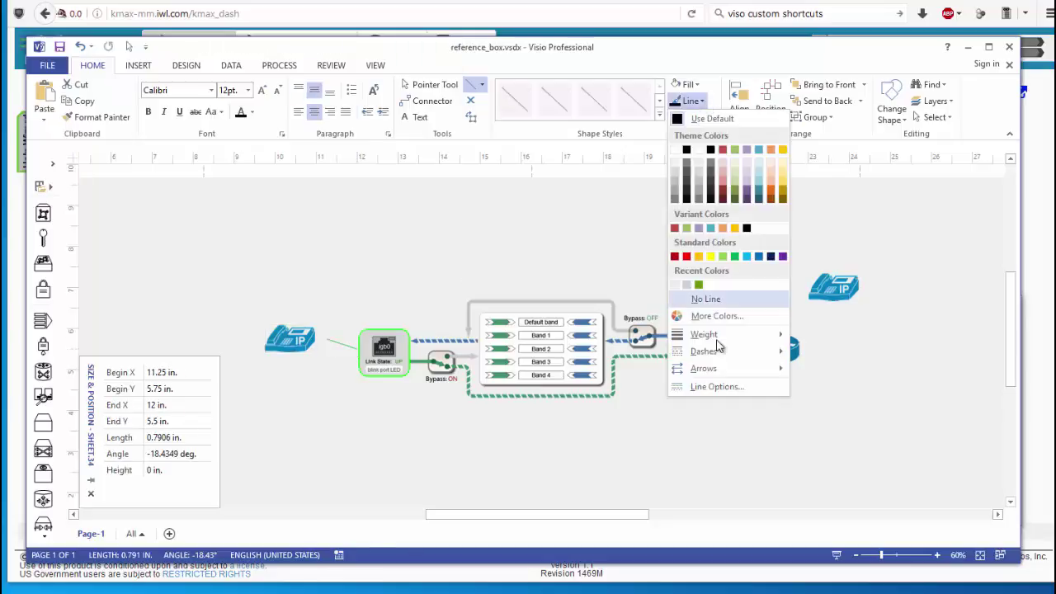
{"action": "mouse_move", "coordinate": [706, 335]}
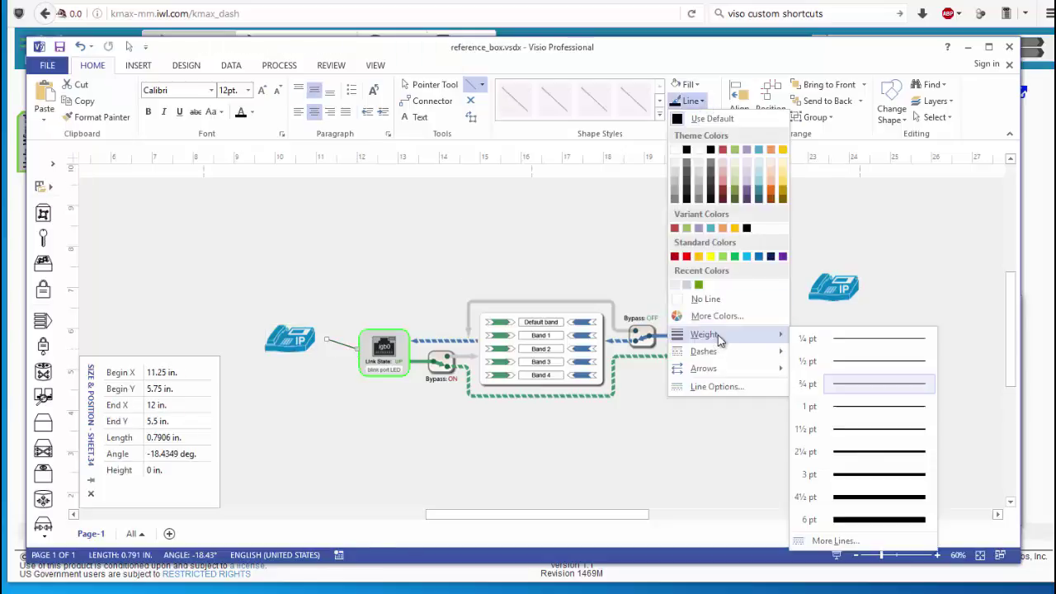
{"action": "left_click", "coordinate": [853, 474]}
{"action": "left_click", "coordinate": [697, 101]}
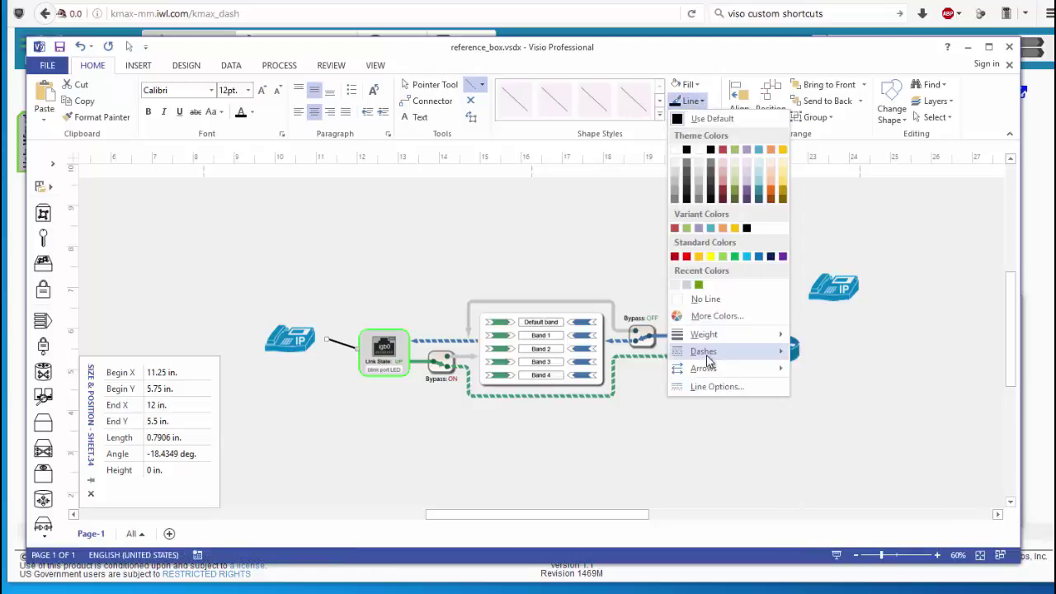
{"action": "mouse_move", "coordinate": [705, 368]}
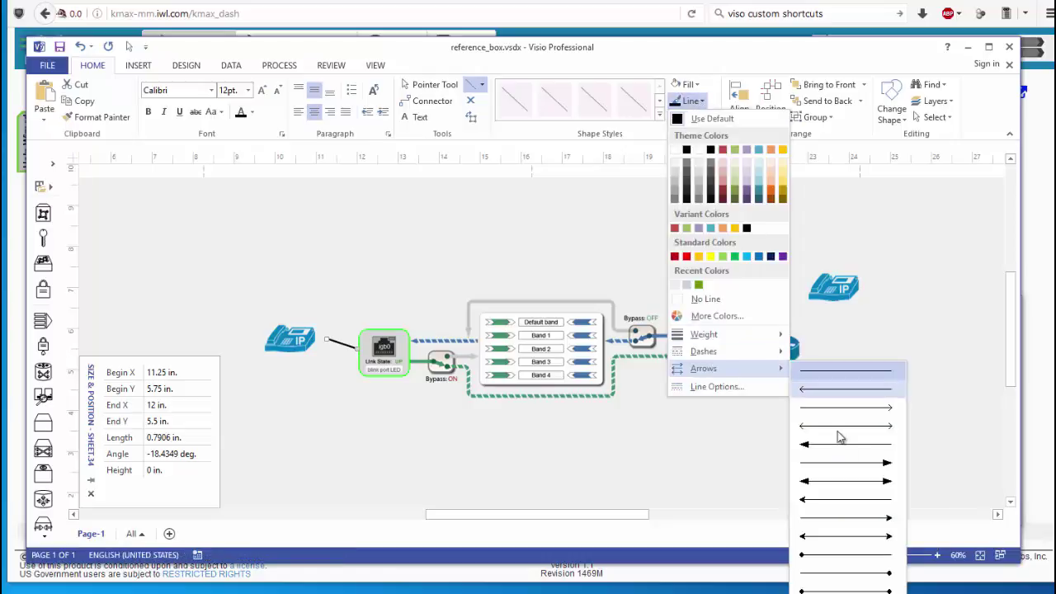
{"action": "left_click", "coordinate": [854, 481]}
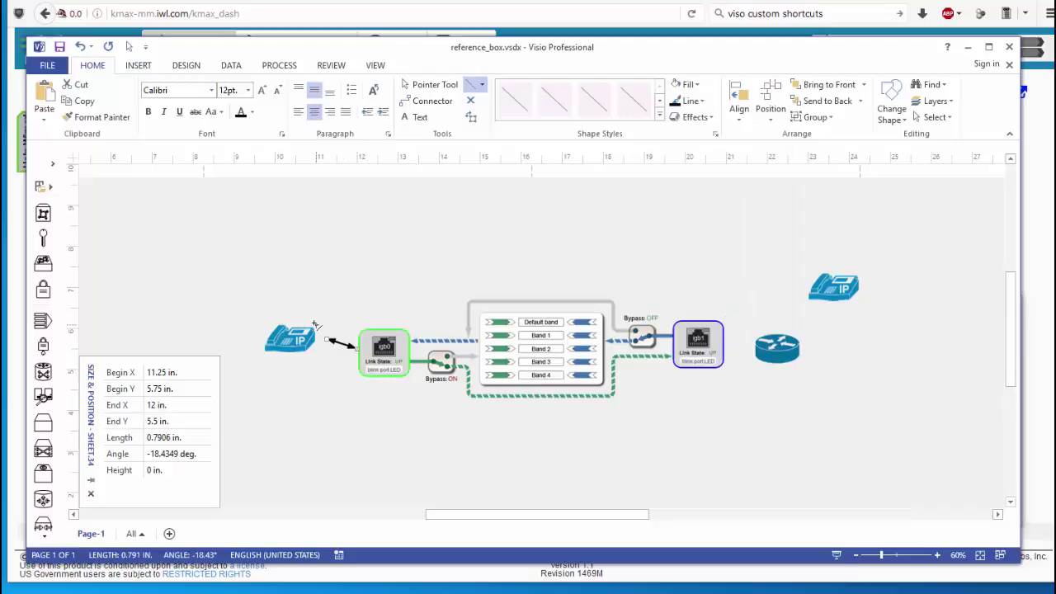
{"action": "key", "text": "ctrl+1"}
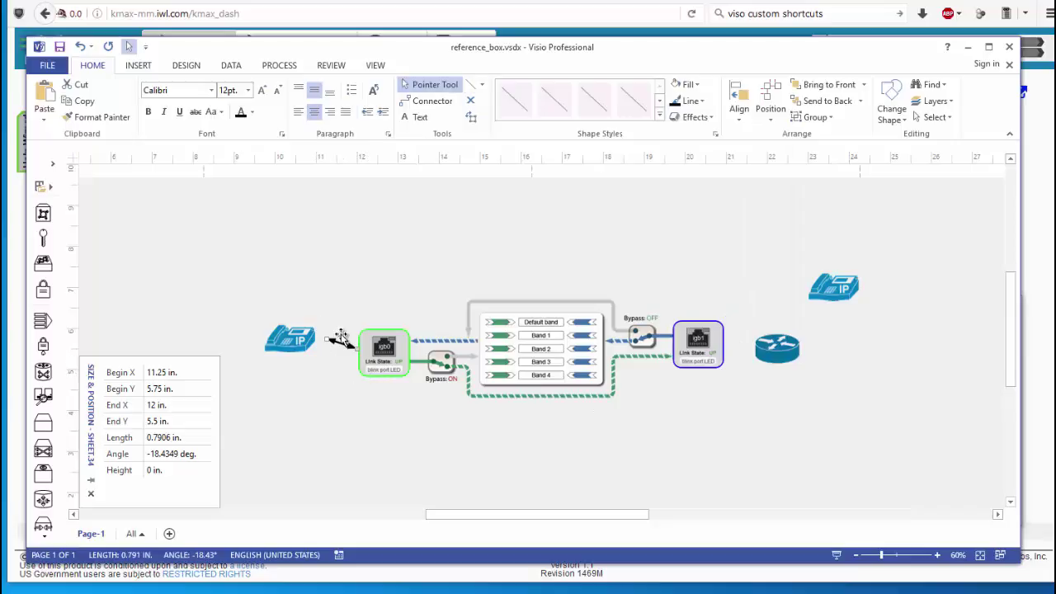
{"action": "left_click_drag", "start_coordinate": [330, 339], "coordinate": [320, 340]}
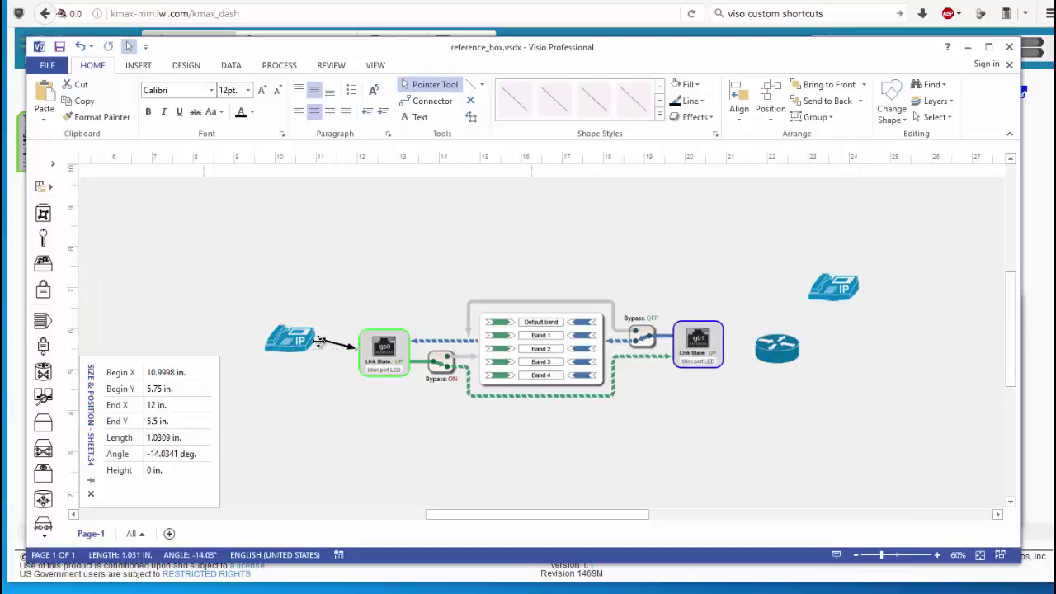
{"action": "type", "text": "c"}
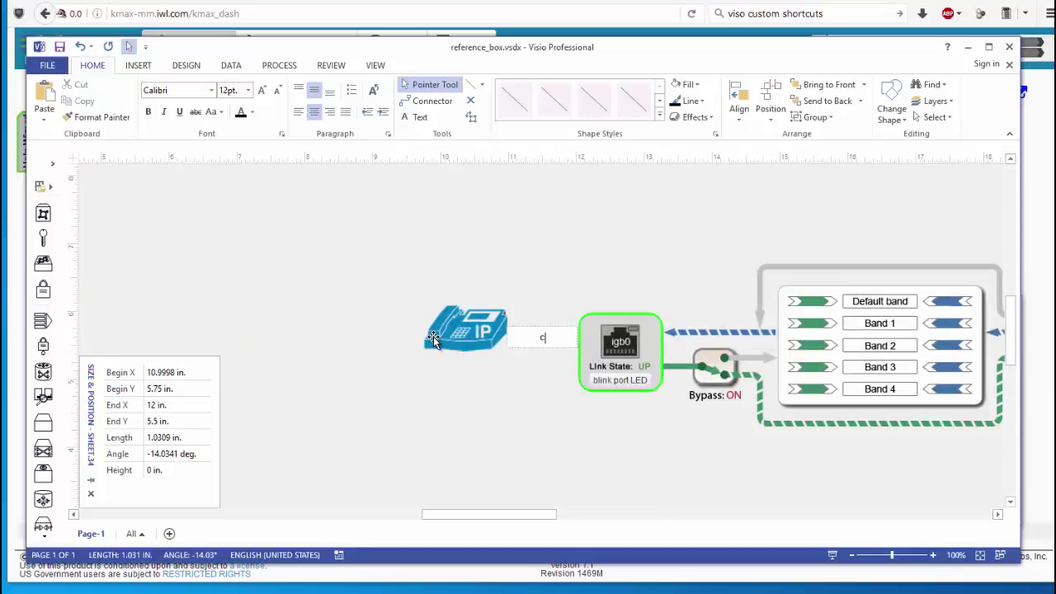
{"action": "key", "text": "BackSpace"}
{"action": "key", "text": "Escape"}
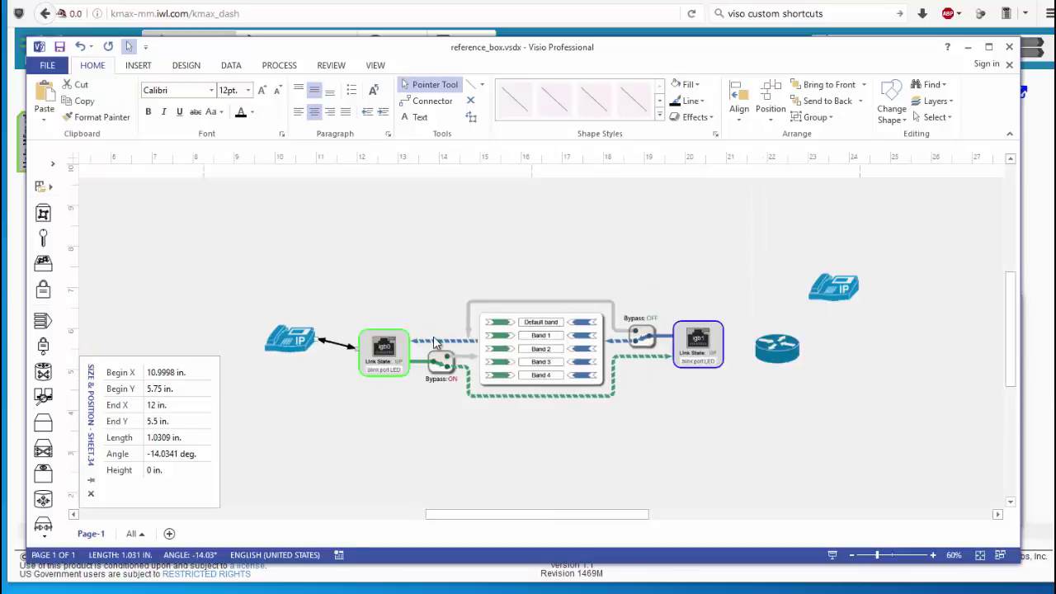
{"action": "key", "text": "Escape"}
Duplicate the double-headed arrow and fit the copy between the router and the IP phone above it, about 0.94 in long
{"action": "left_click", "coordinate": [333, 344]}
{"action": "key", "text": "ctrl+c"}
{"action": "key", "text": "Escape"}
{"action": "key", "text": "ctrl+v"}
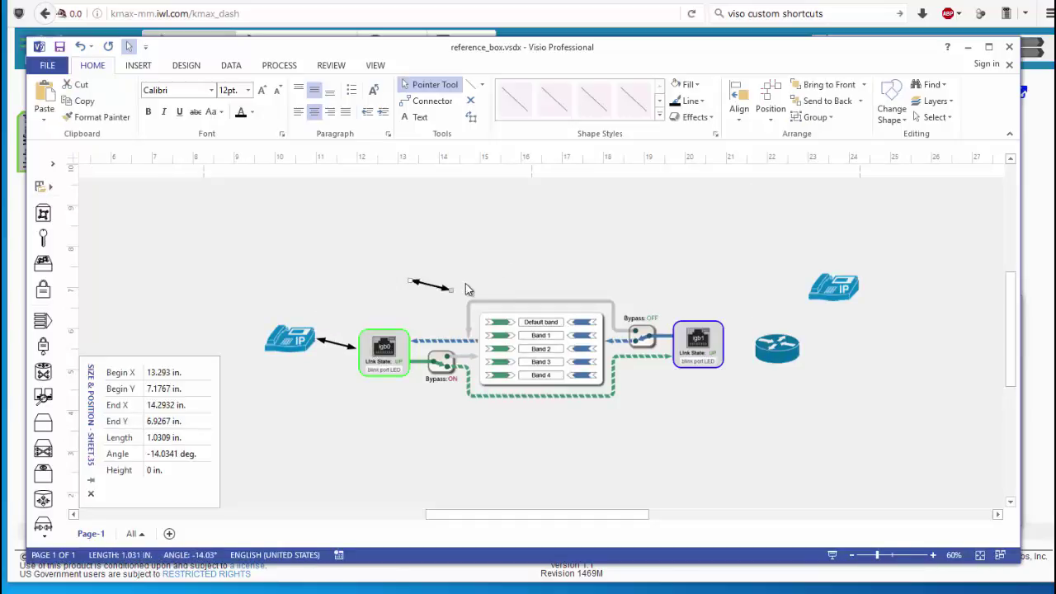
{"action": "left_click_drag", "start_coordinate": [429, 288], "coordinate": [790, 334]}
{"action": "key", "text": "Escape"}
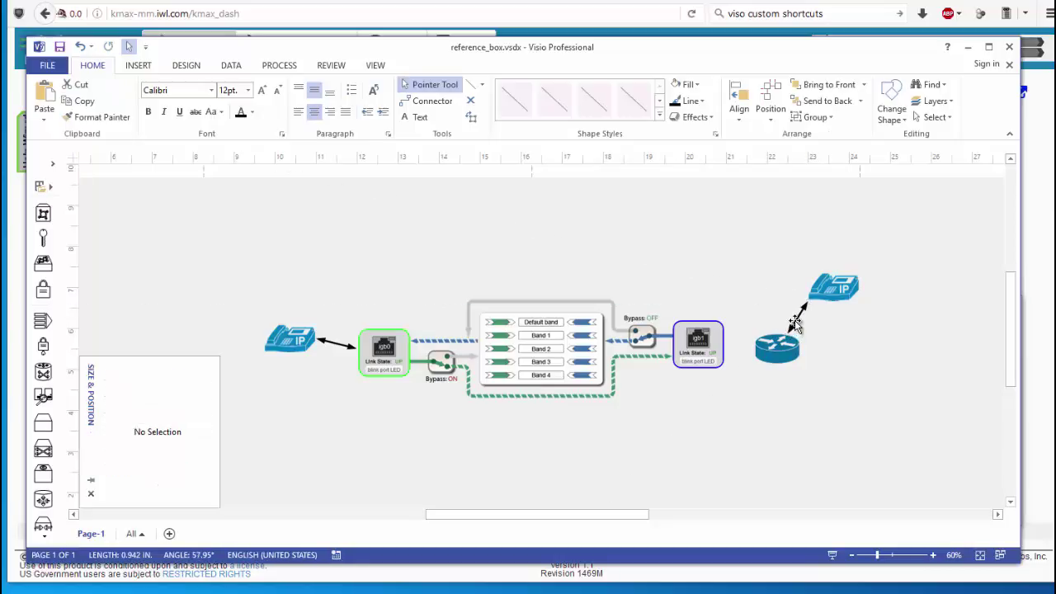
Copy the router-to-phone arrow and place the copy horizontally between the igb1 port and the router, about 0.85 in long
{"action": "left_click", "coordinate": [829, 388]}
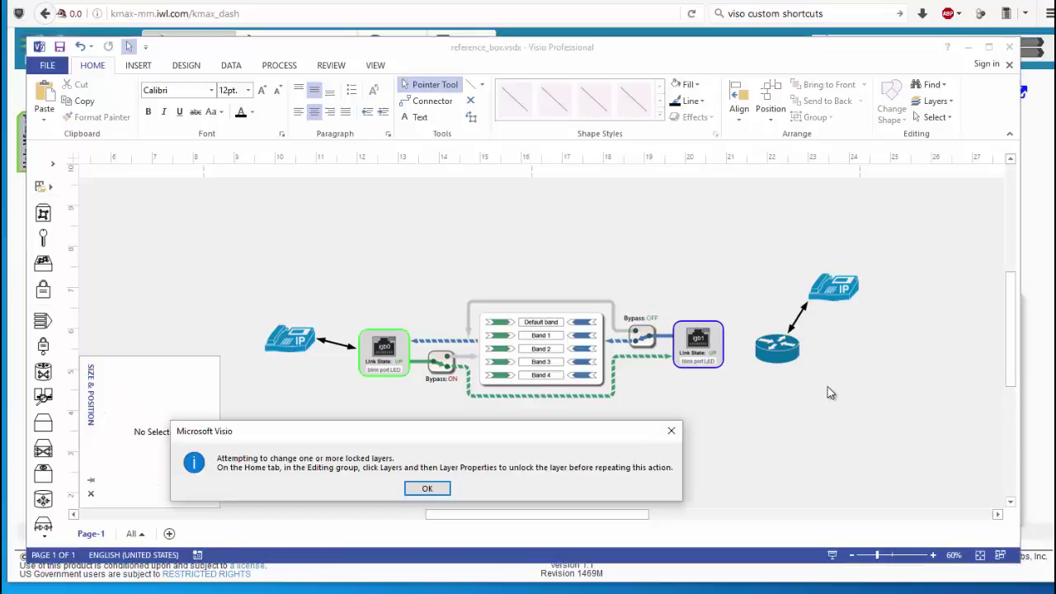
{"action": "left_click", "coordinate": [422, 488]}
{"action": "left_click", "coordinate": [796, 315]}
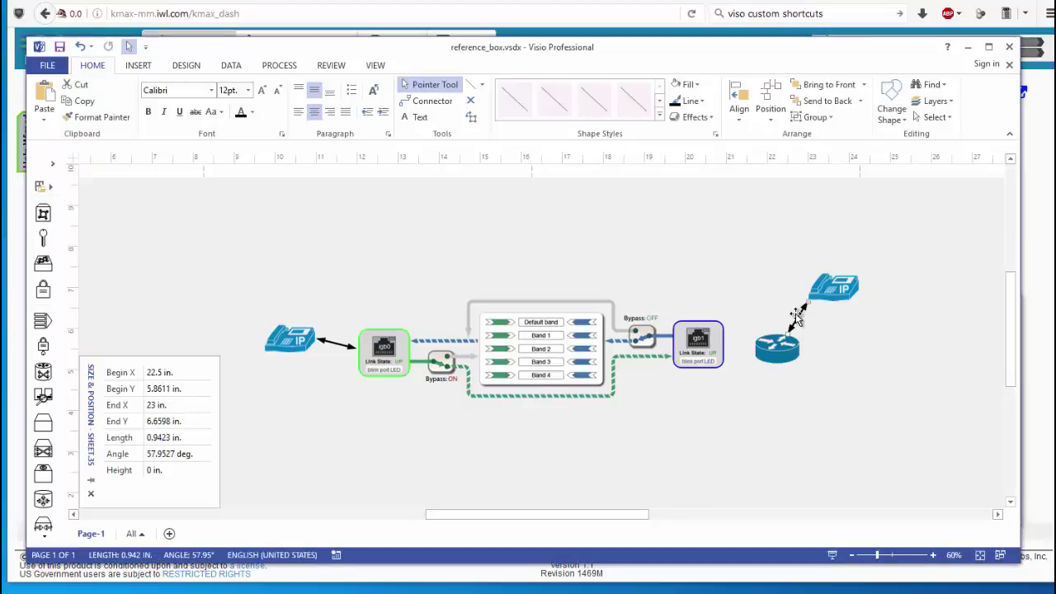
{"action": "left_click_drag", "start_coordinate": [799, 317], "coordinate": [736, 349]}
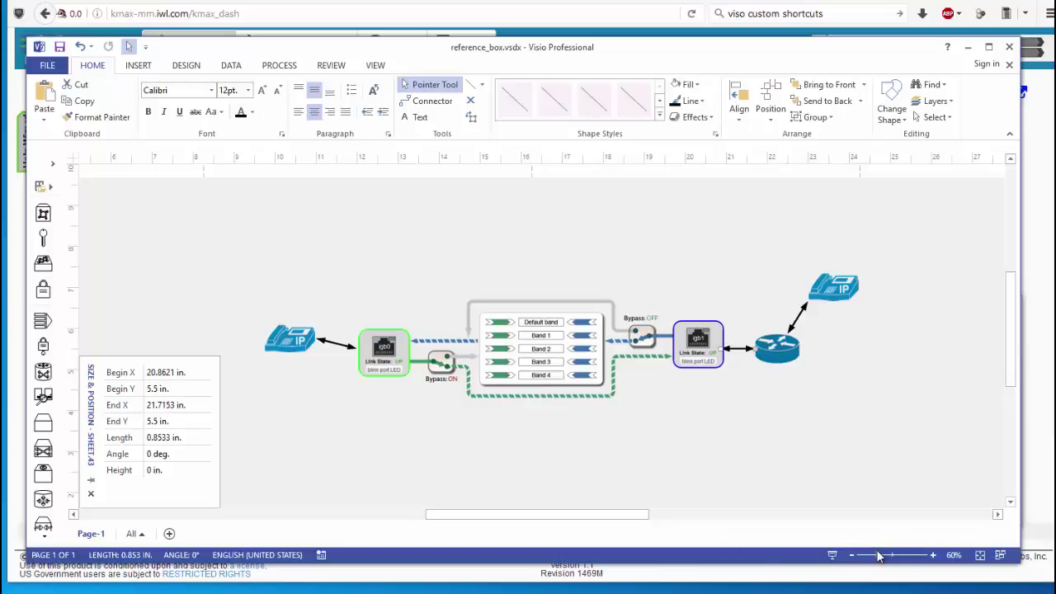
Unlock the Bounding box layer and hide the Stencil layer in the layer properties
{"action": "left_click_drag", "start_coordinate": [878, 557], "coordinate": [874, 558]}
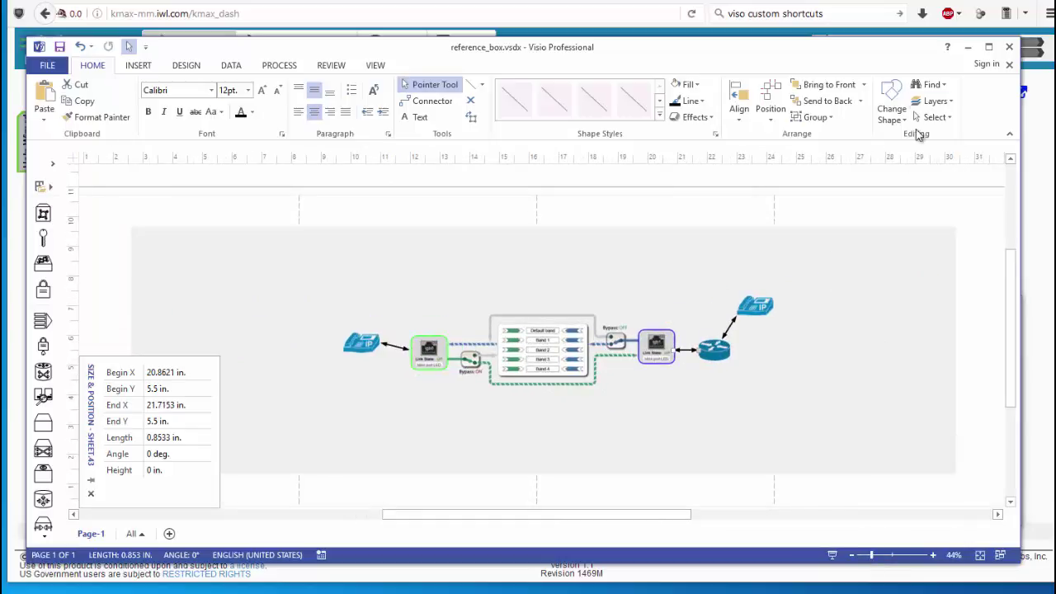
{"action": "left_click", "coordinate": [932, 101]}
{"action": "left_click", "coordinate": [946, 137]}
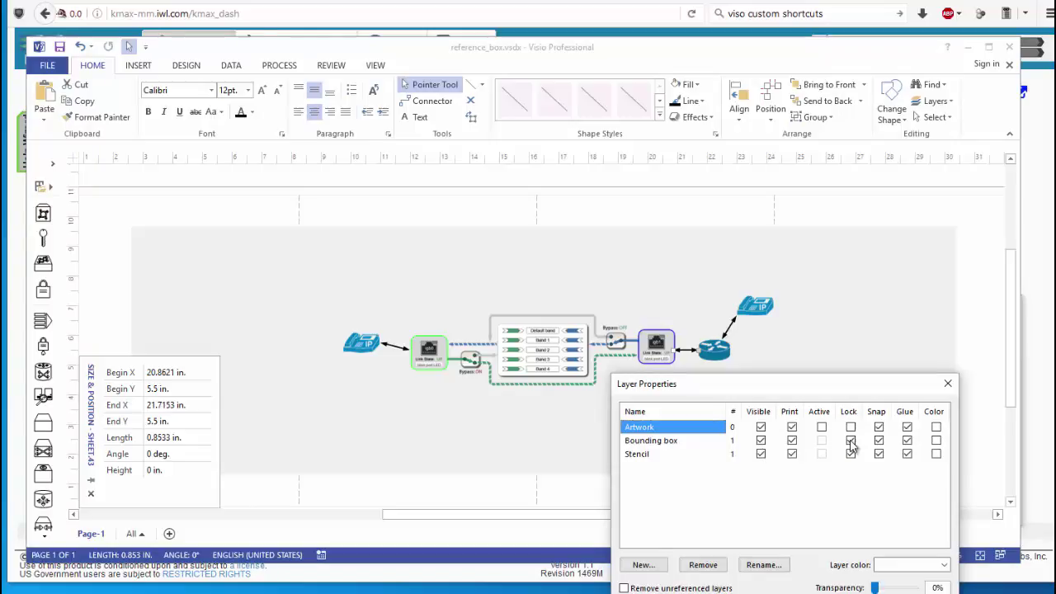
{"action": "left_click", "coordinate": [851, 440]}
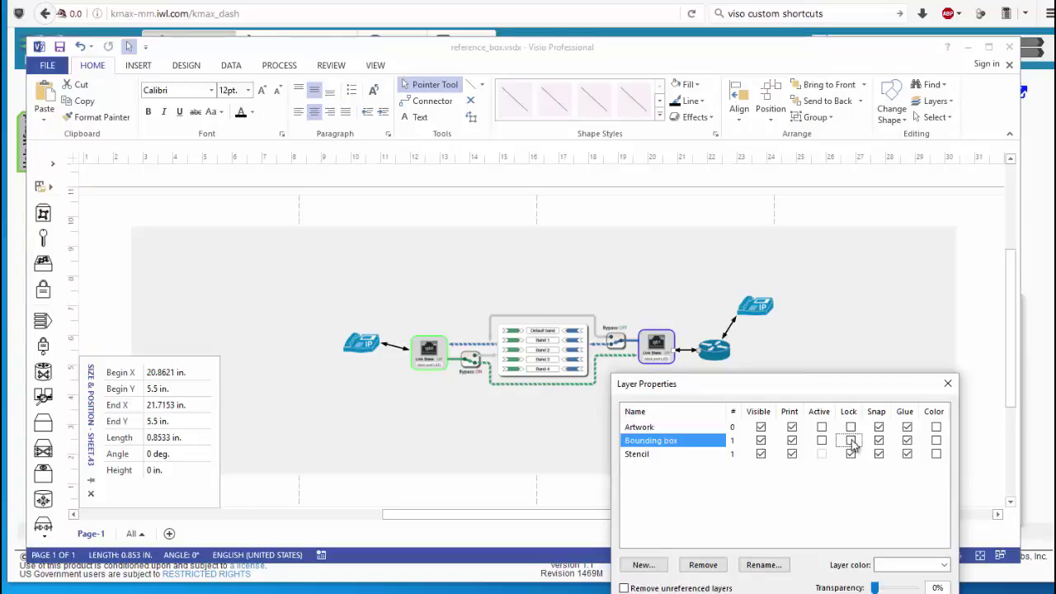
{"action": "left_click", "coordinate": [762, 455]}
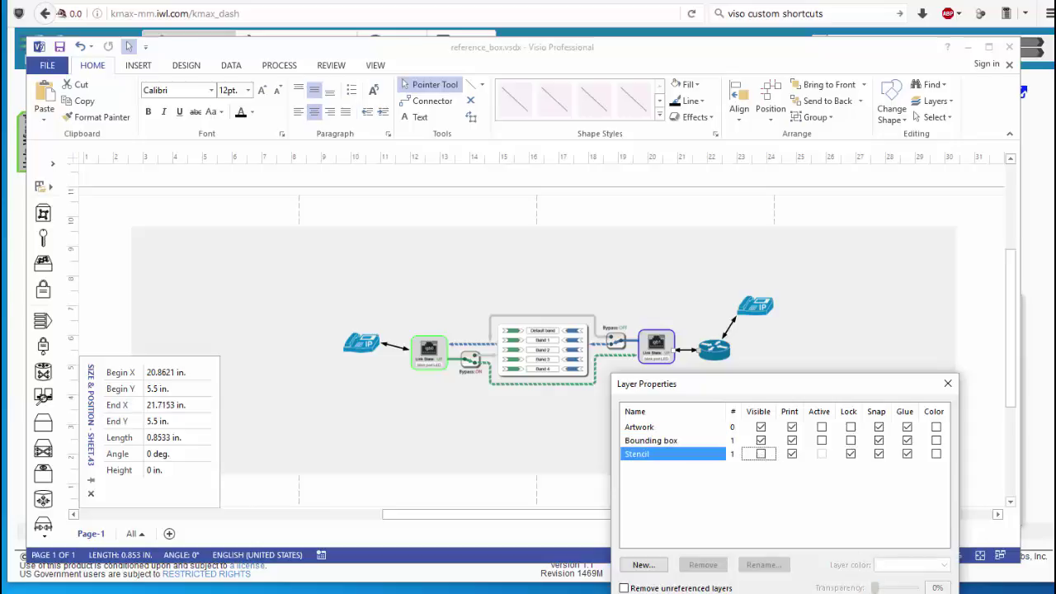
{"action": "key", "text": "Return"}
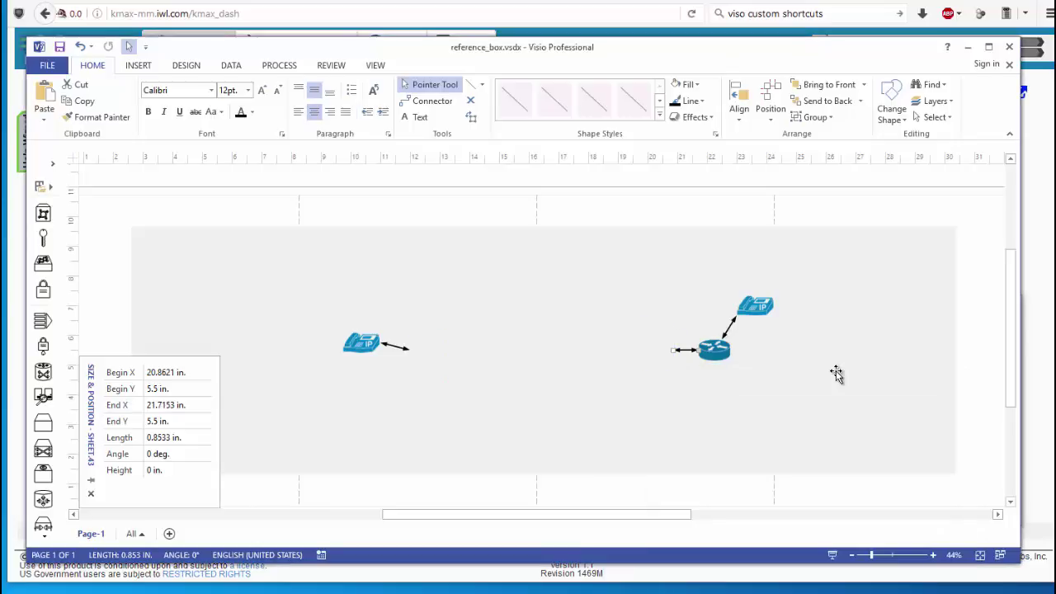
Select the grey bounding box and set its pin position to Center-Center
{"action": "left_click", "coordinate": [835, 373]}
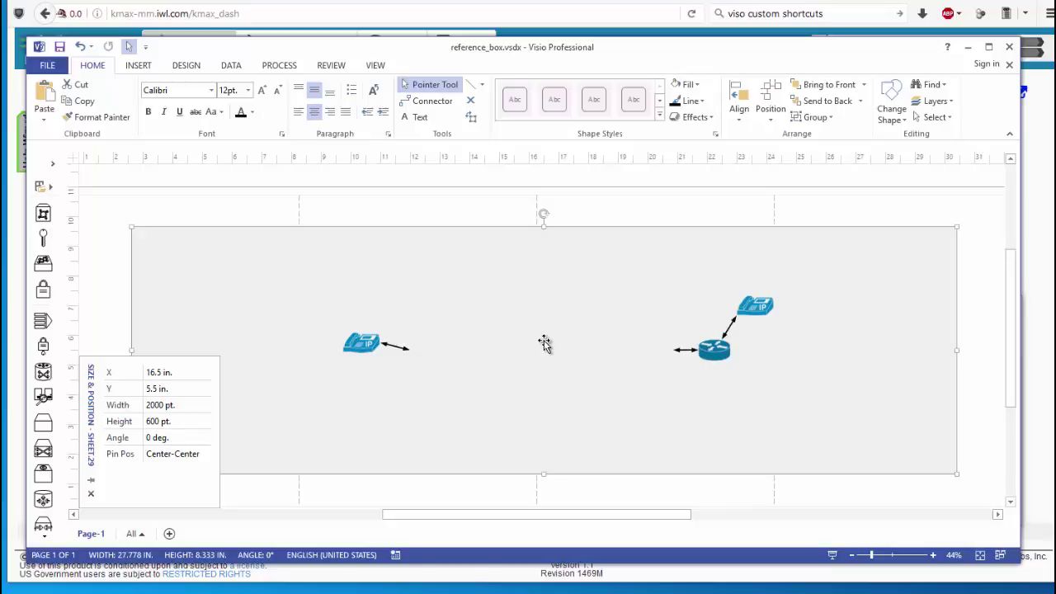
{"action": "key", "text": "Escape"}
{"action": "left_click", "coordinate": [495, 288]}
{"action": "left_click", "coordinate": [188, 456]}
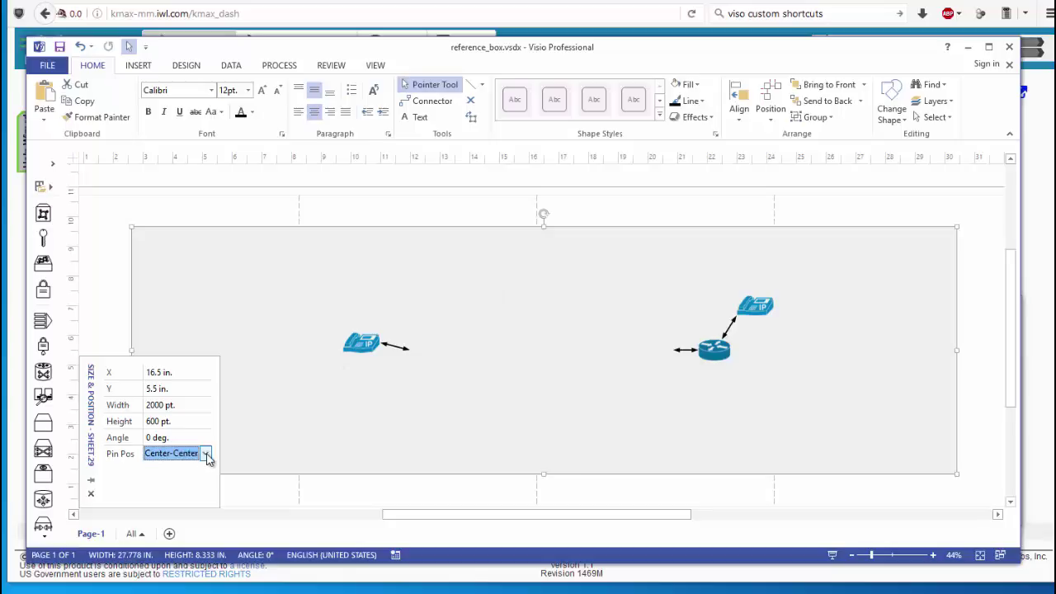
{"action": "left_click", "coordinate": [206, 454]}
{"action": "left_click", "coordinate": [188, 478]}
Try a width of 1100 pt for the grey bounding box
{"action": "left_click", "coordinate": [157, 405]}
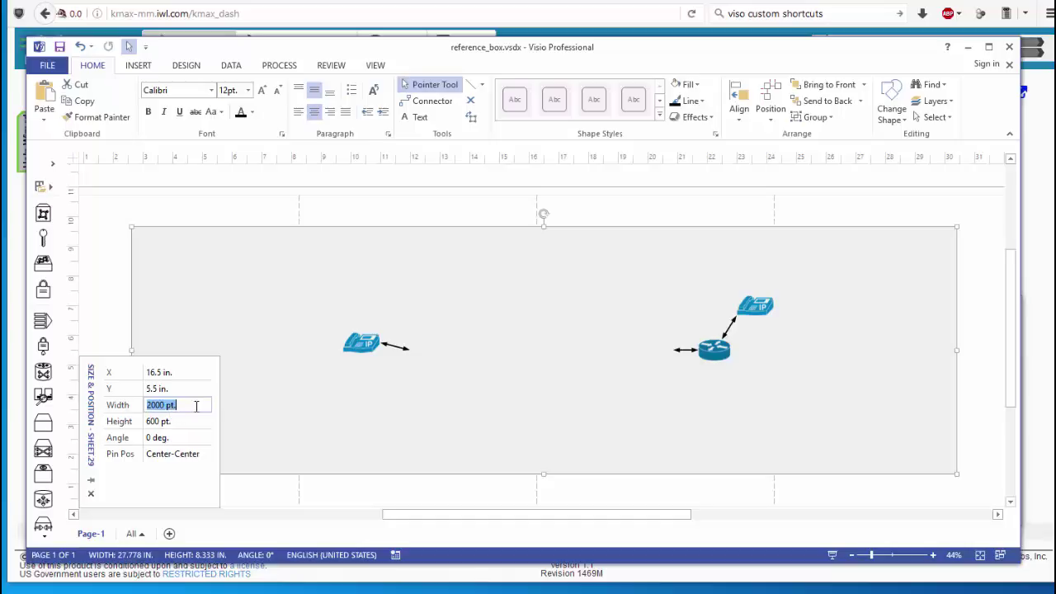
{"action": "type", "text": "1100"}
{"action": "key", "text": "Return"}
Set the grey bounding box's width to 1200 pt
{"action": "left_click", "coordinate": [196, 405]}
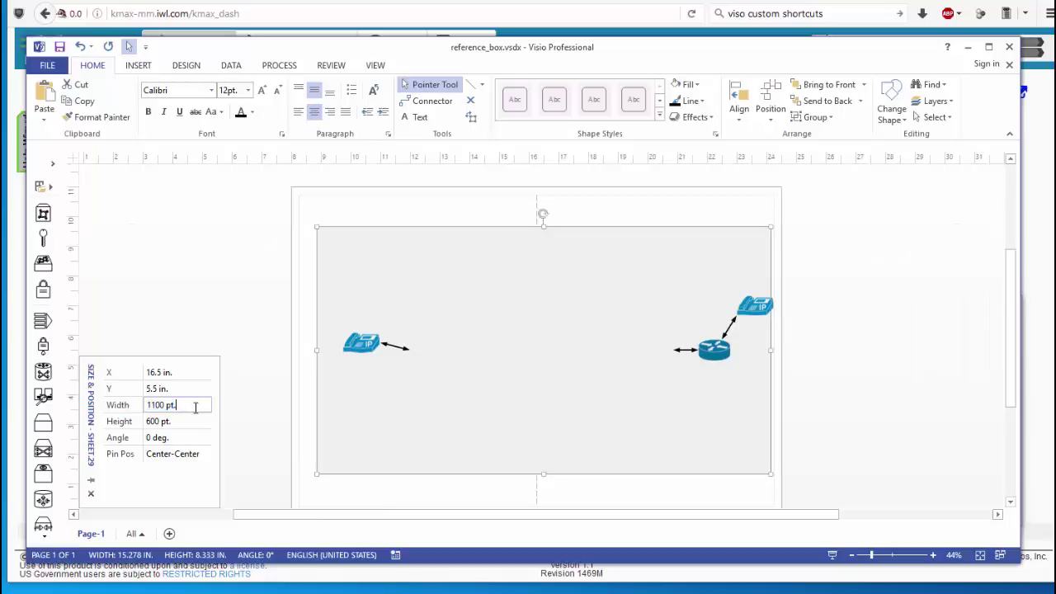
{"action": "double_click", "coordinate": [196, 405]}
{"action": "type", "text": "1200"}
{"action": "key", "text": "Return"}
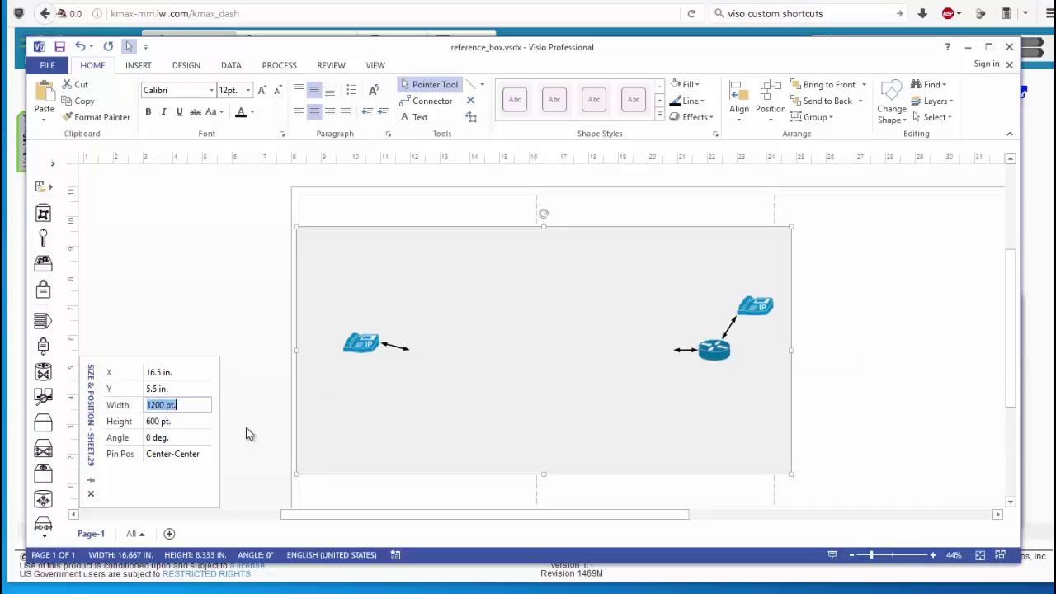
Try a height of 400 pt for the grey bounding box
{"action": "left_click", "coordinate": [164, 421]}
{"action": "double_click", "coordinate": [165, 422]}
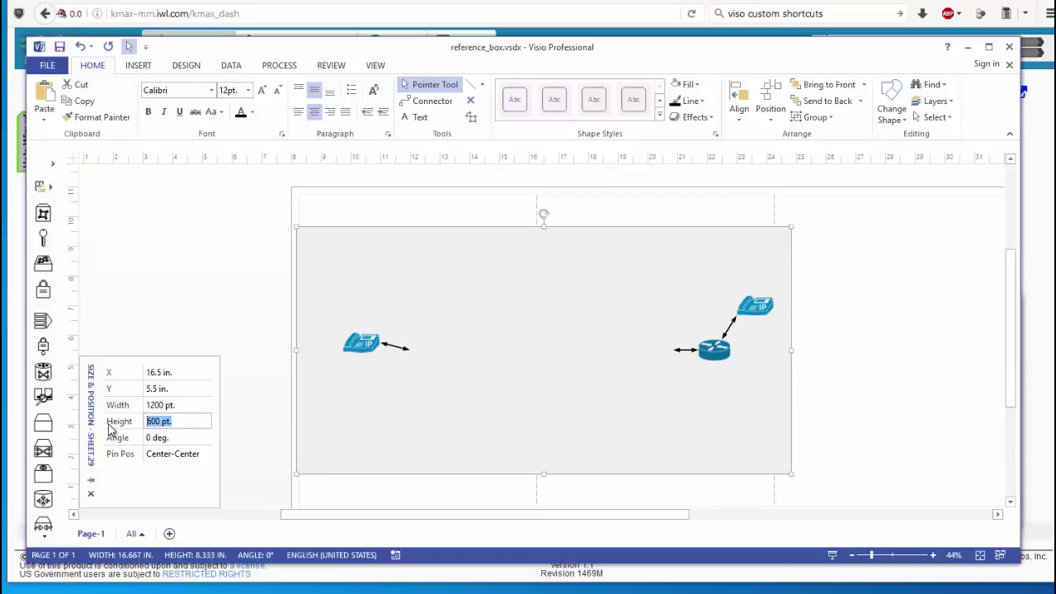
{"action": "type", "text": "400"}
{"action": "key", "text": "Return"}
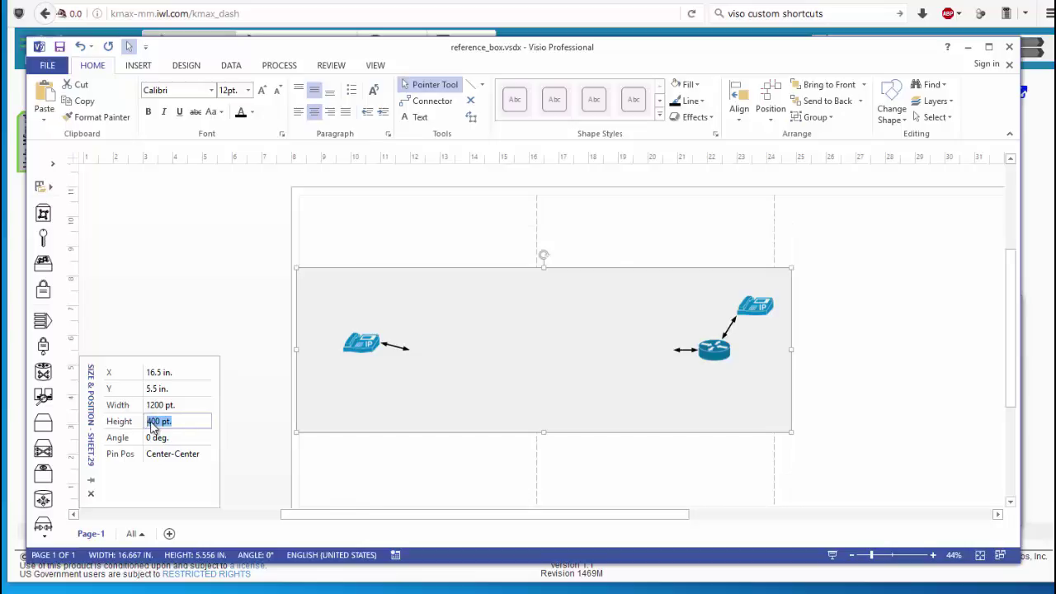
Set the grey bounding box's height to 350 pt and deselect it
{"action": "type", "text": "350"}
{"action": "key", "text": "Return"}
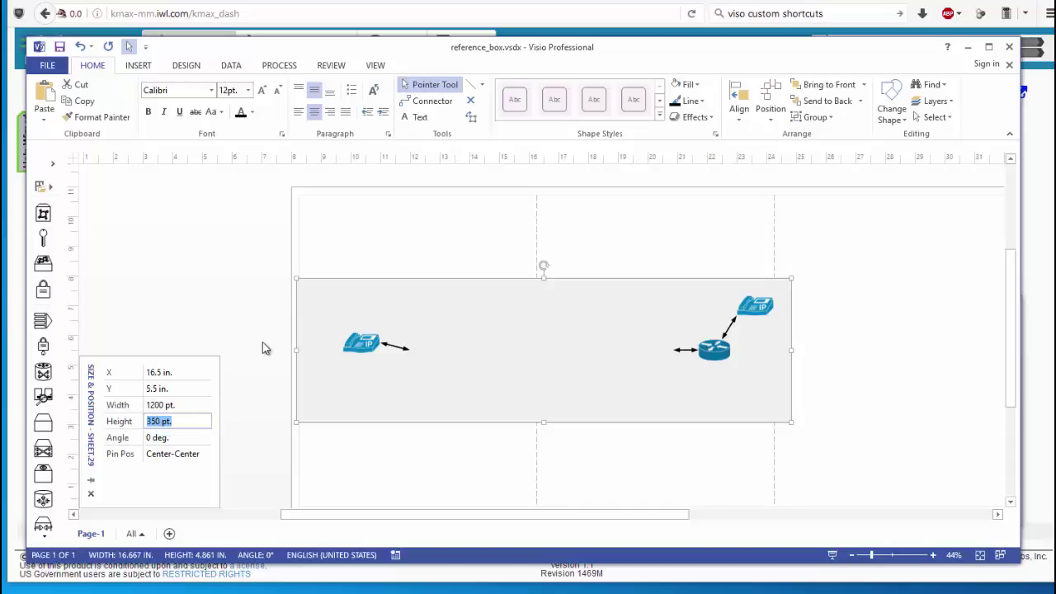
{"action": "left_click", "coordinate": [394, 235]}
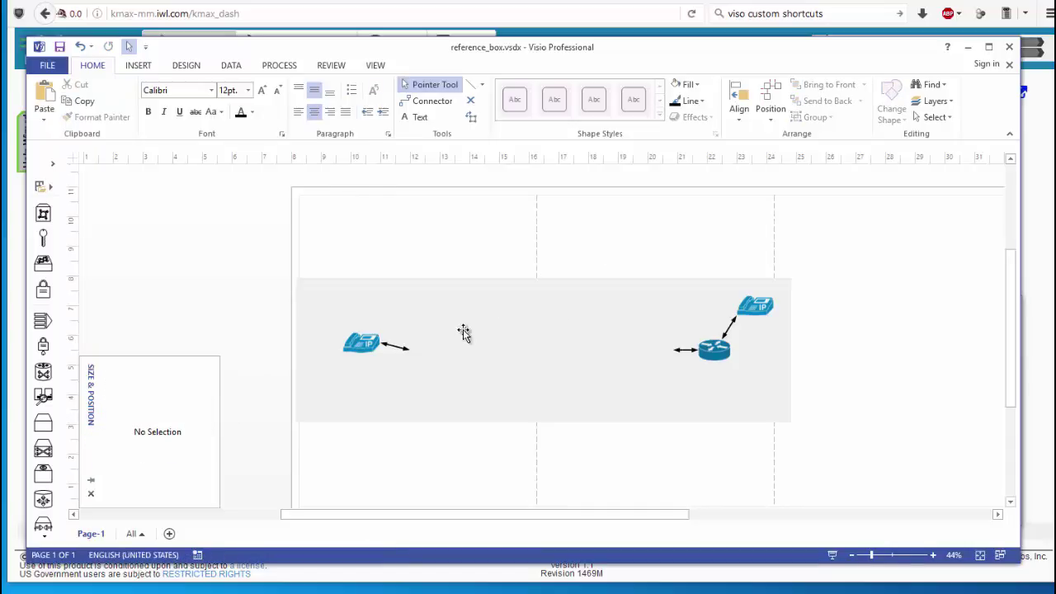
Export the drawing as a PNG image into C:\demonstration under a new name starting with ou_b
{"action": "left_click", "coordinate": [52, 66]}
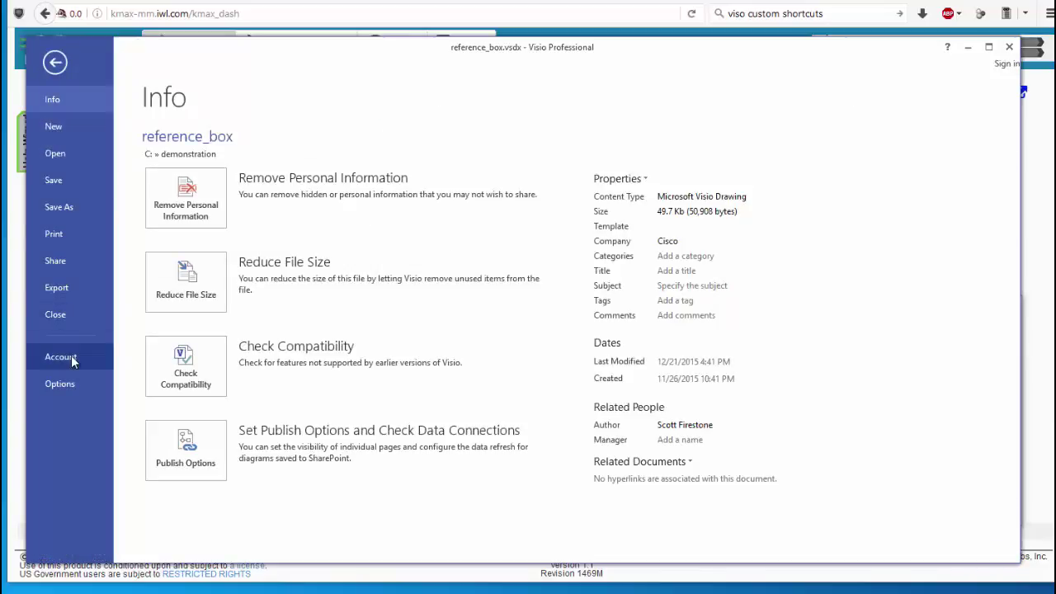
{"action": "left_click", "coordinate": [53, 286]}
{"action": "left_click", "coordinate": [205, 192]}
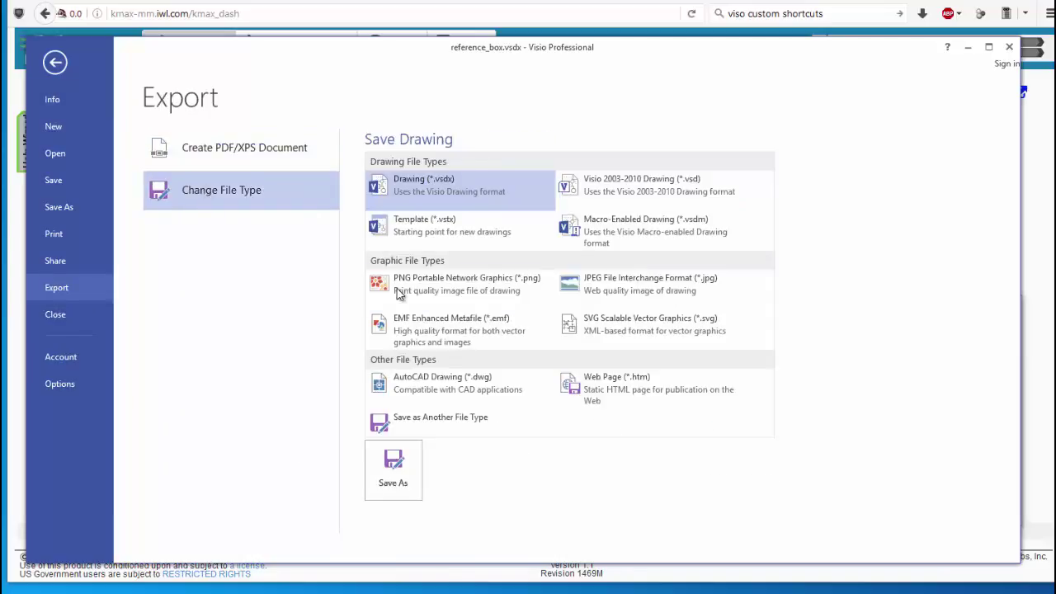
{"action": "left_click", "coordinate": [431, 292]}
{"action": "left_click", "coordinate": [394, 474]}
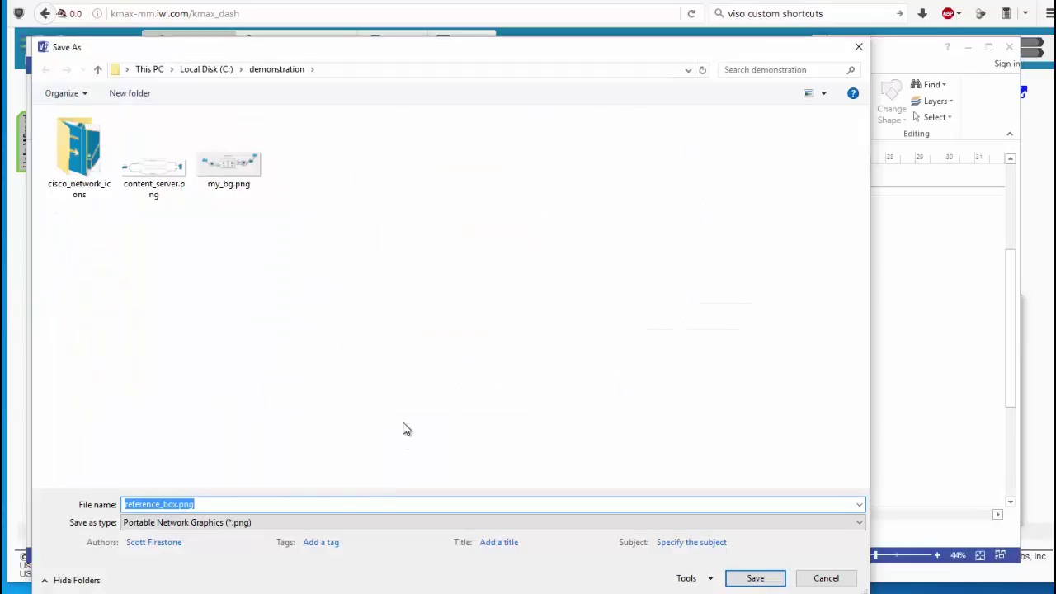
{"action": "type", "text": "ou"}
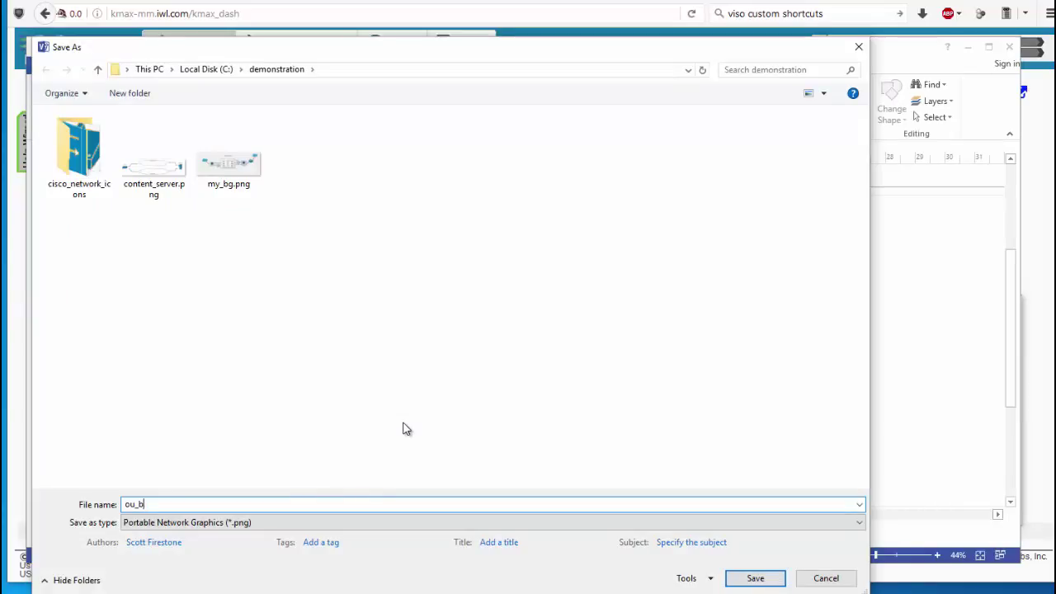
{"action": "type", "text": "t_b"}
{"action": "key", "text": "Return"}
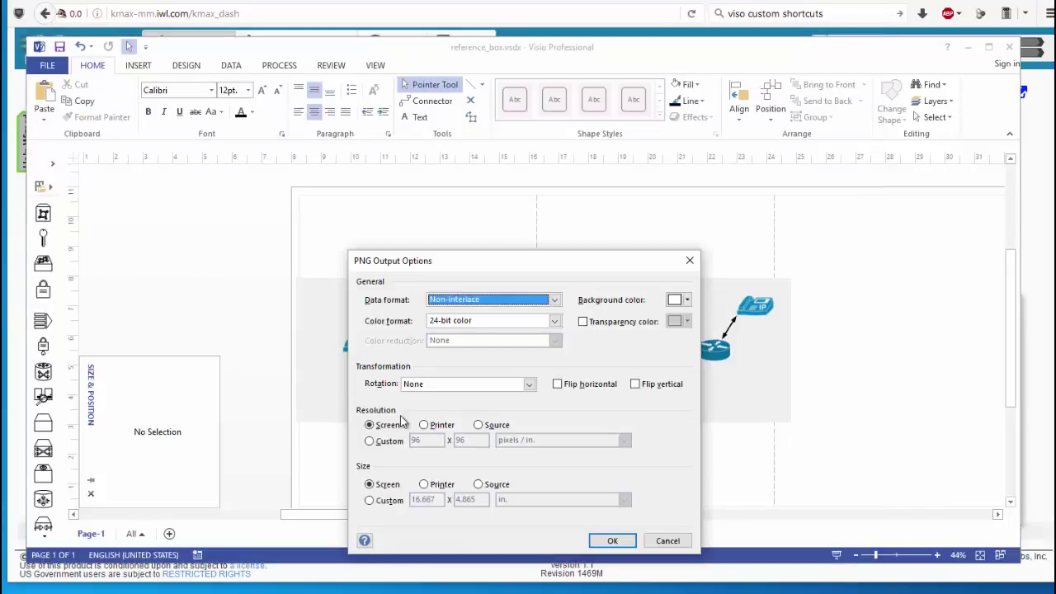
Complete the PNG export with the Non-interlace data format and 24-bit color
{"action": "left_click", "coordinate": [555, 301]}
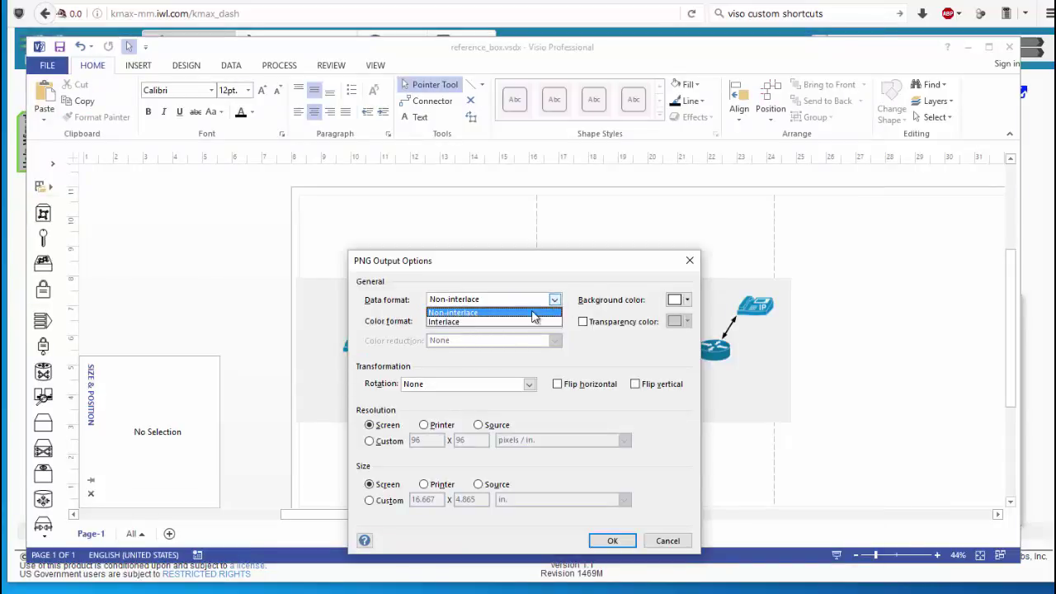
{"action": "left_click", "coordinate": [509, 322]}
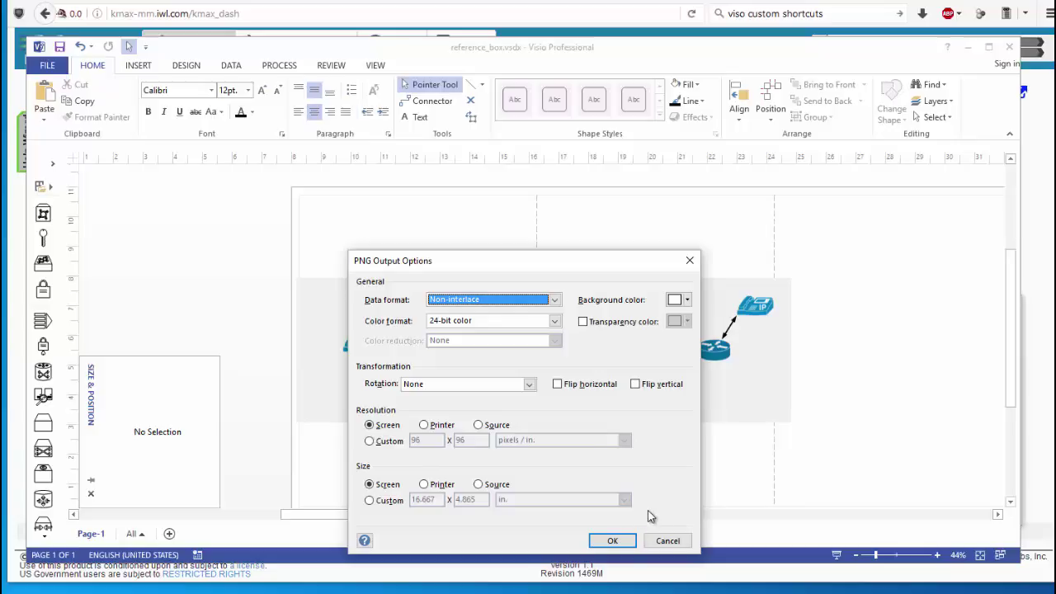
{"action": "left_click", "coordinate": [614, 541]}
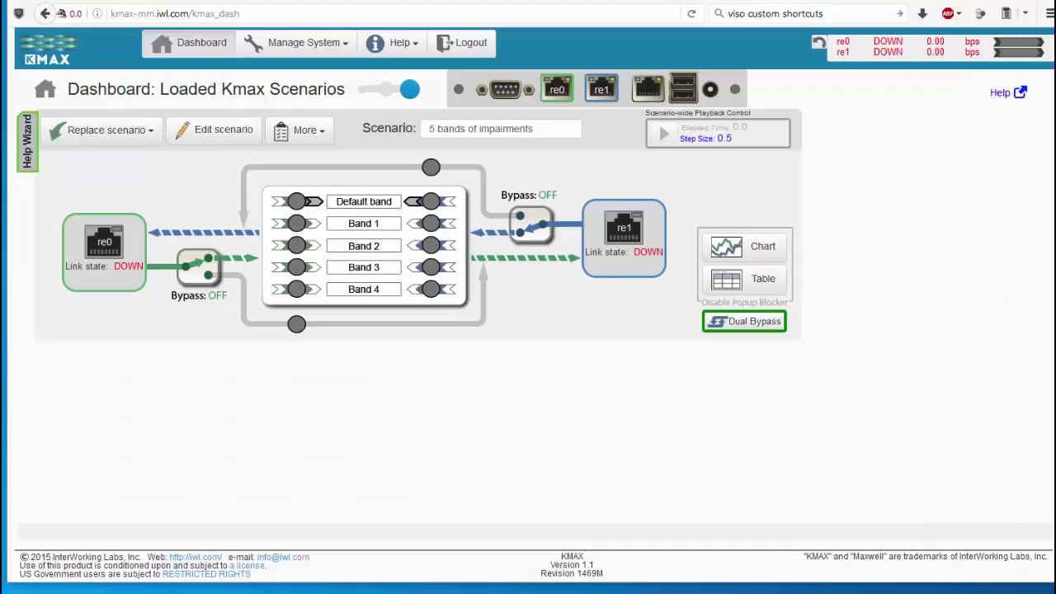
Switch to the KMAX dashboard and import out_bg.png from C:\demonstration as the scenario's background image
{"action": "left_click", "coordinate": [324, 133]}
{"action": "left_click", "coordinate": [278, 192]}
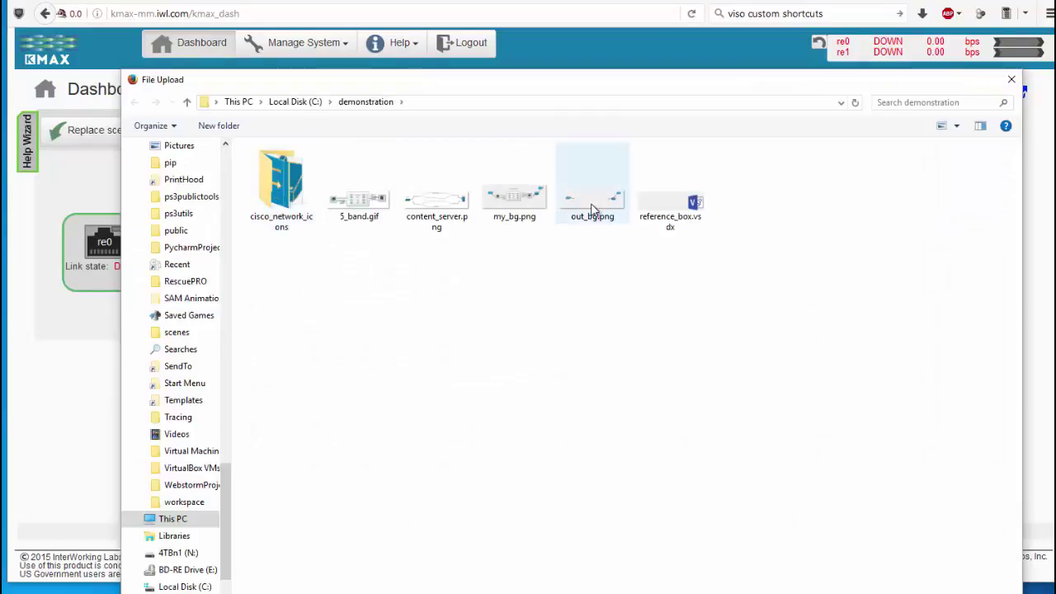
{"action": "double_click", "coordinate": [592, 205]}
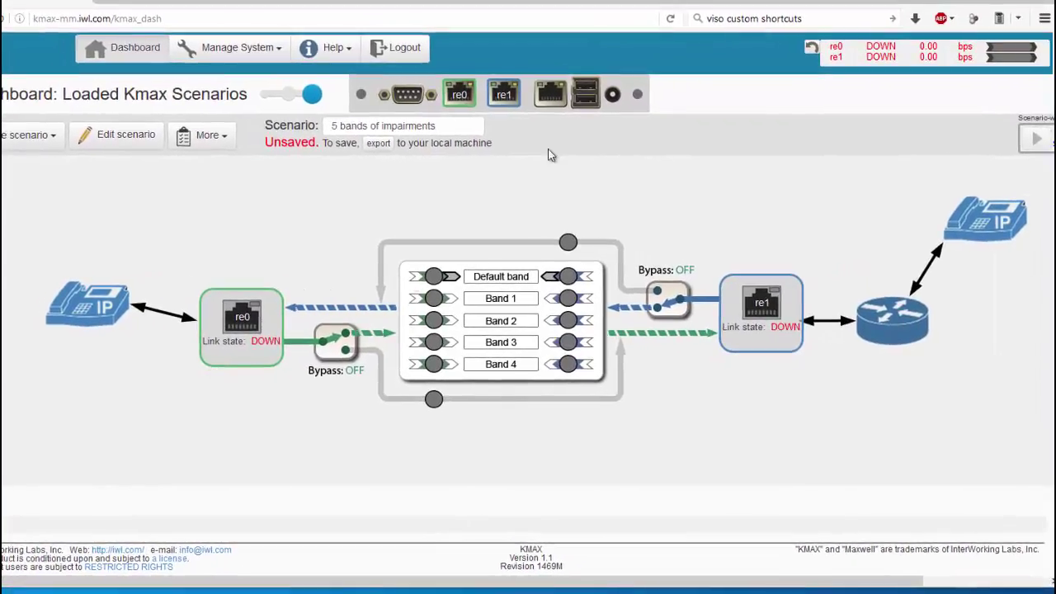
{"action": "left_click", "coordinate": [336, 342]}
{"action": "left_click", "coordinate": [336, 342]}
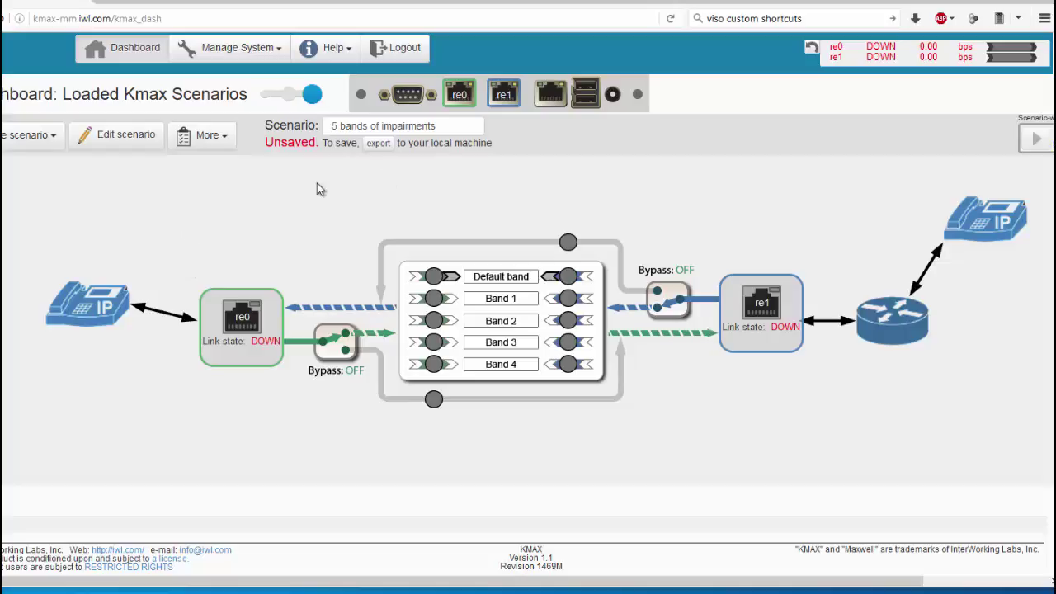
Start exporting the 5 bands of impairments scenario as a YAML file and cancel the download
{"action": "left_click", "coordinate": [221, 140]}
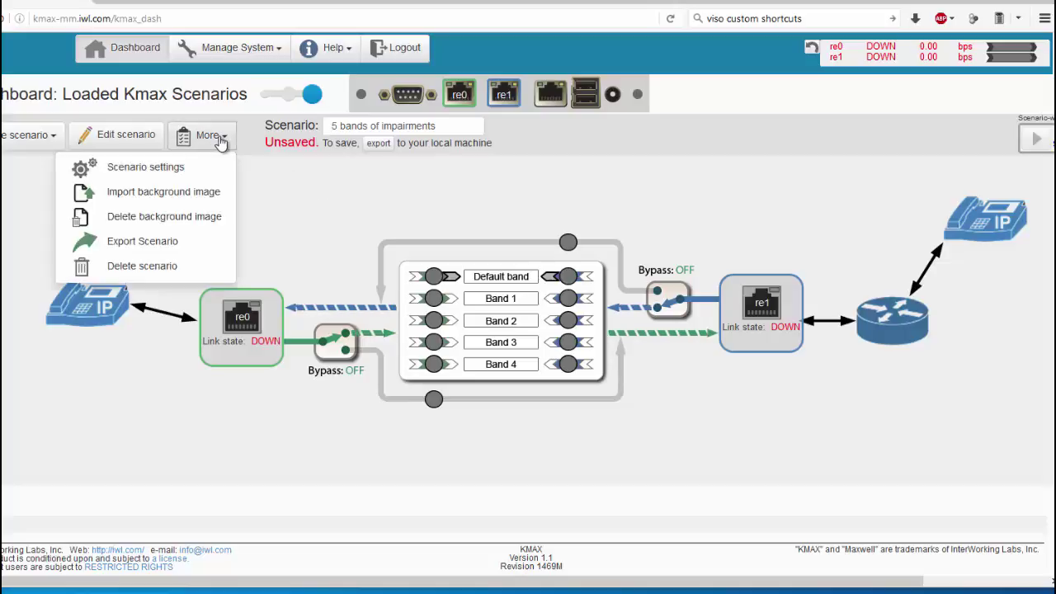
{"action": "left_click", "coordinate": [147, 244]}
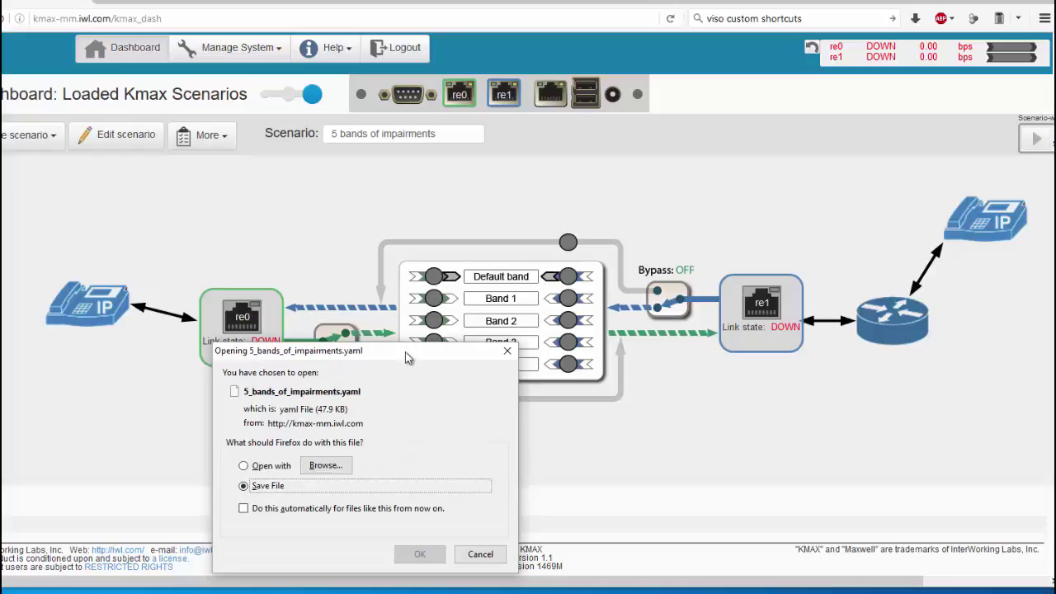
{"action": "left_click_drag", "start_coordinate": [393, 288], "coordinate": [798, 308]}
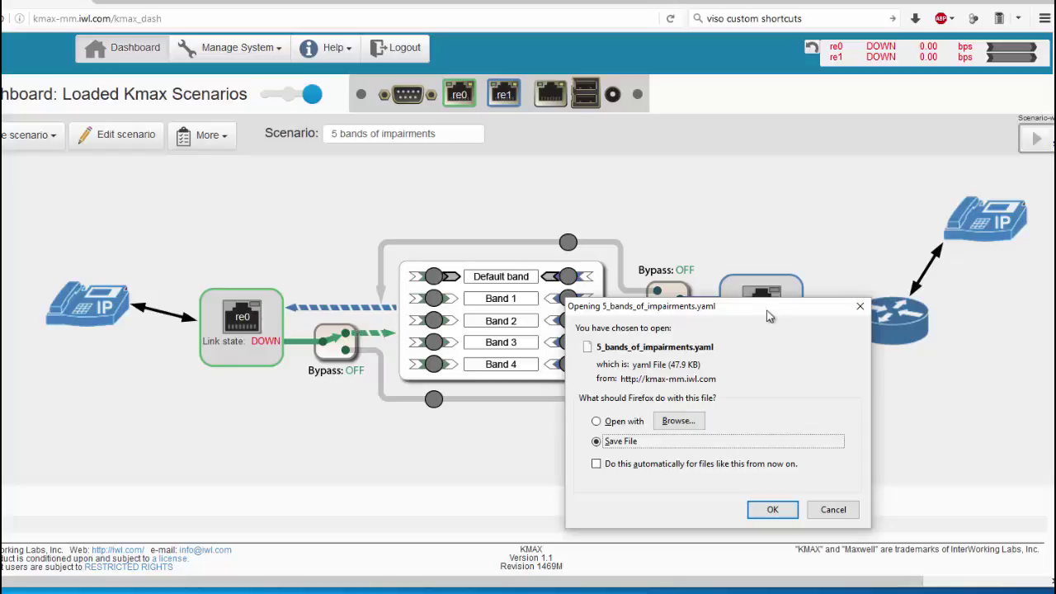
{"action": "left_click", "coordinate": [833, 514]}
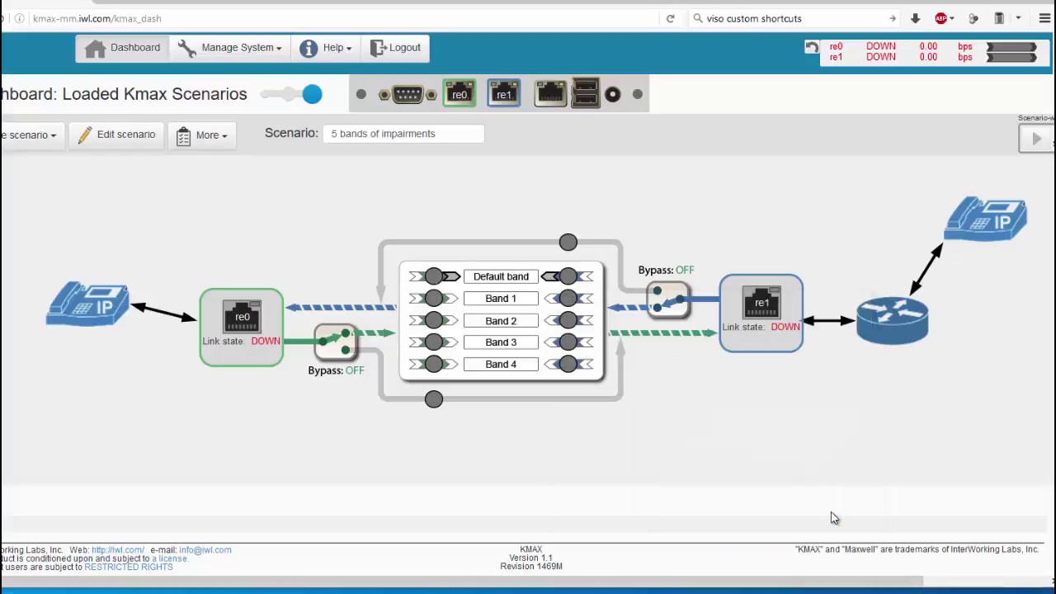